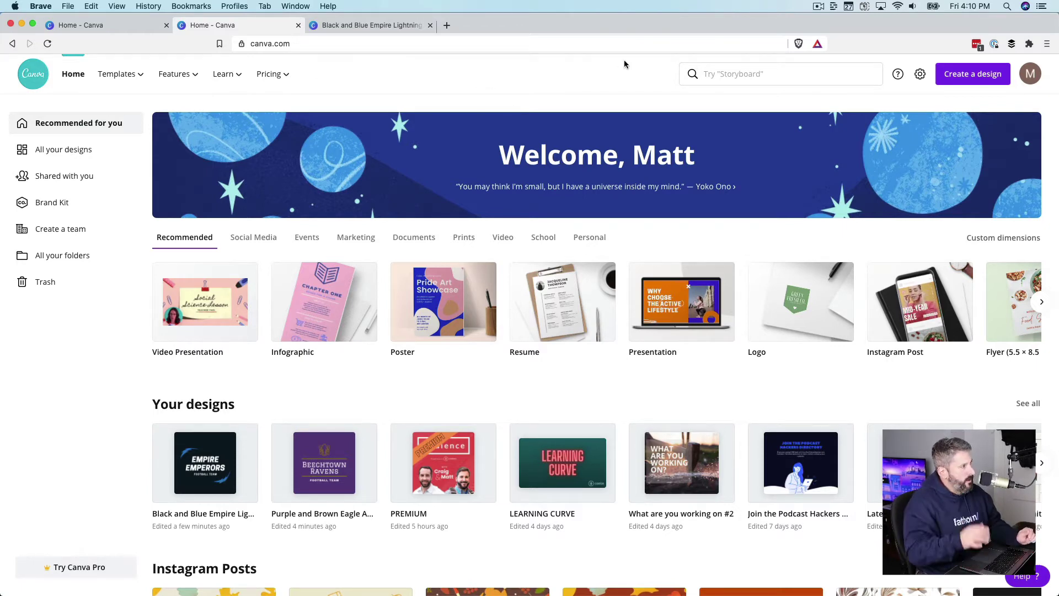
Create a new blank design with custom dimensions of 3000 × 3000 px
left_click(724, 76)
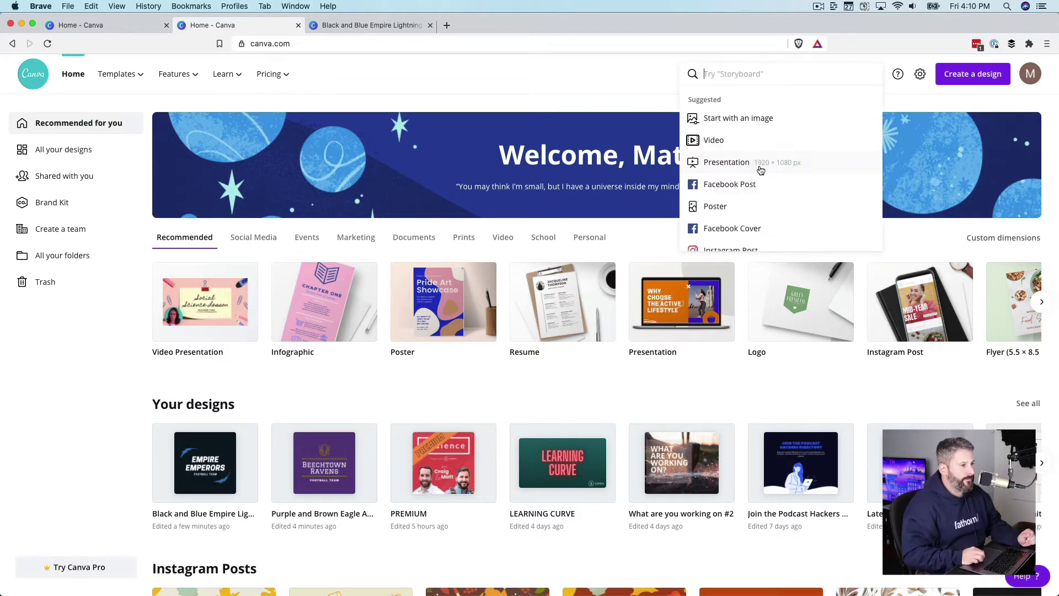
scroll(759, 169, "down", 3)
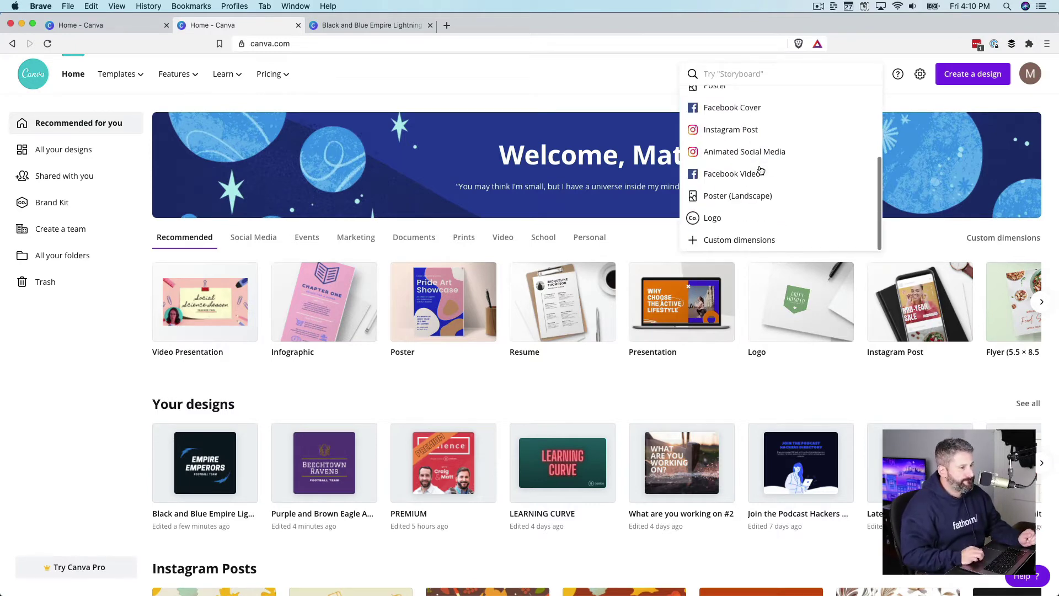
left_click(759, 242)
left_click(706, 109)
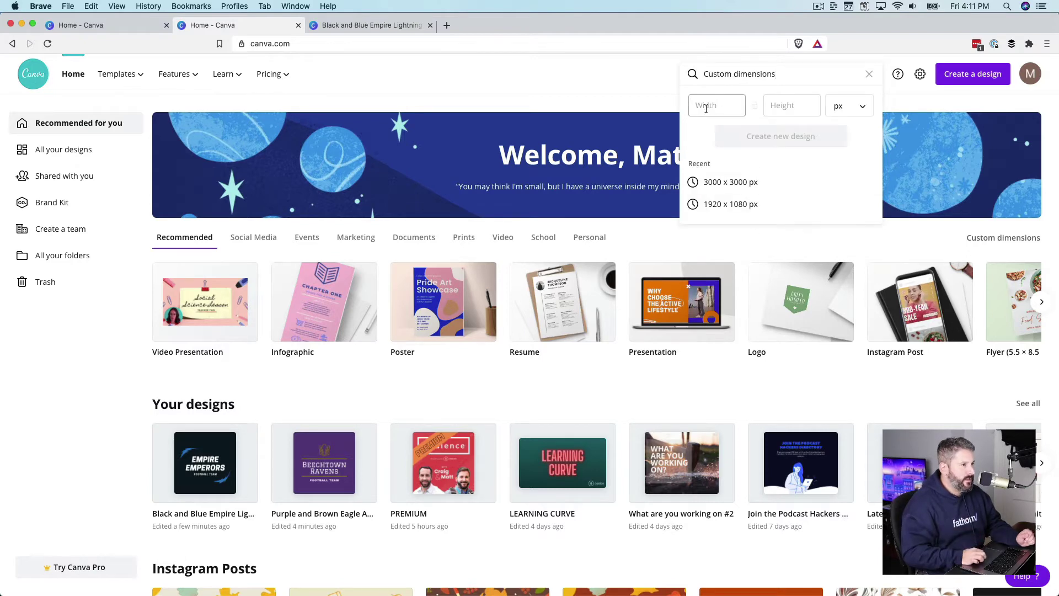
type("3")
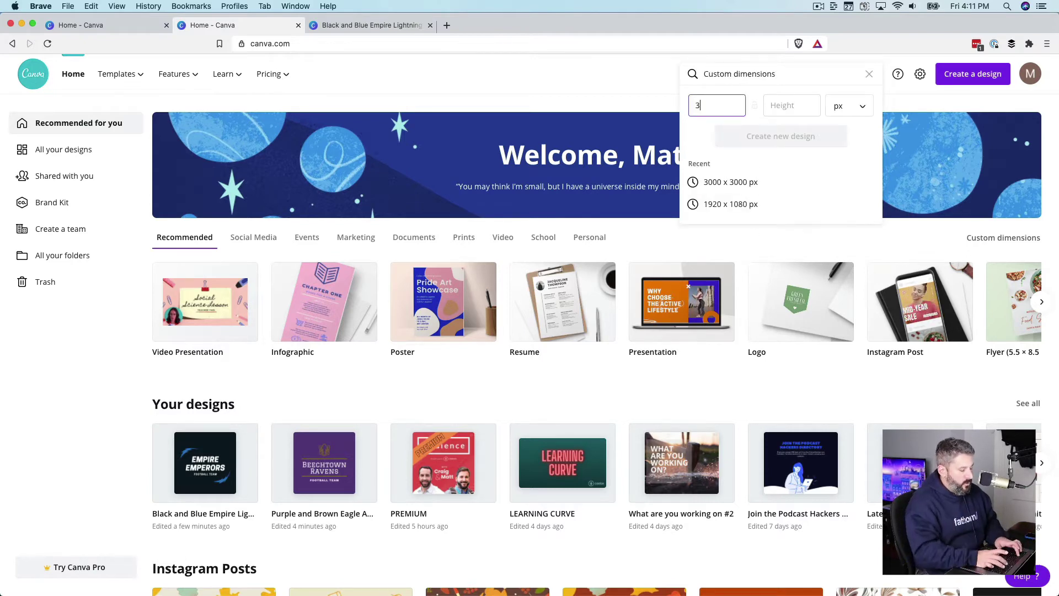
type("000")
key("Tab")
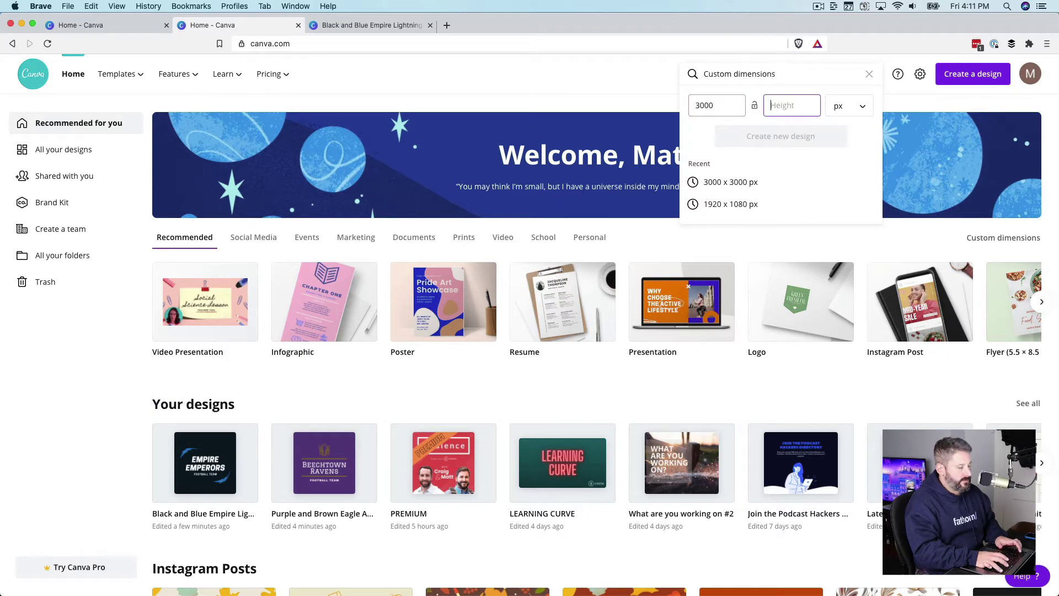
type("3000")
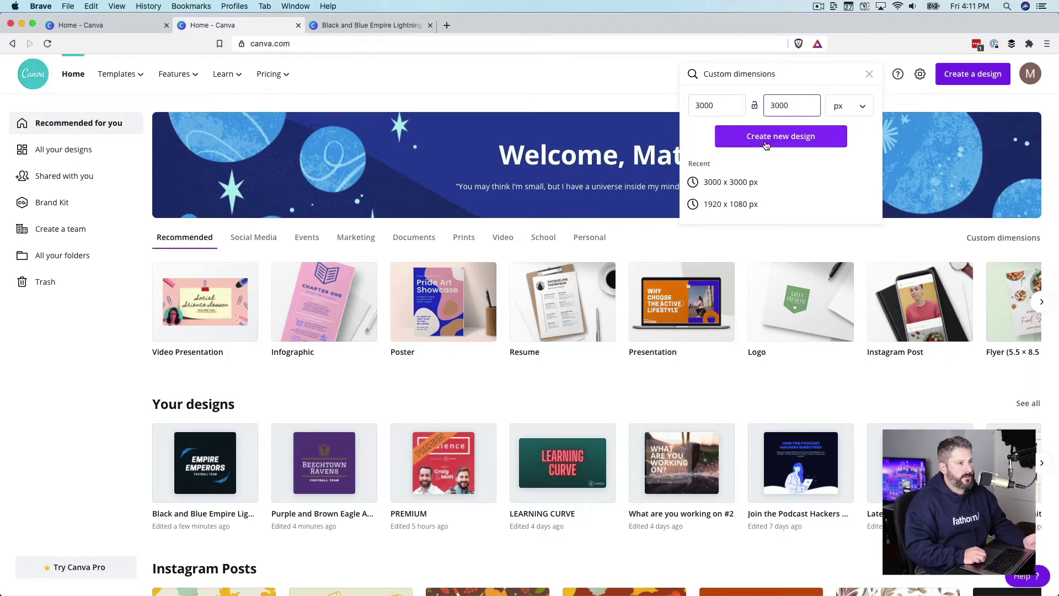
left_click(786, 138)
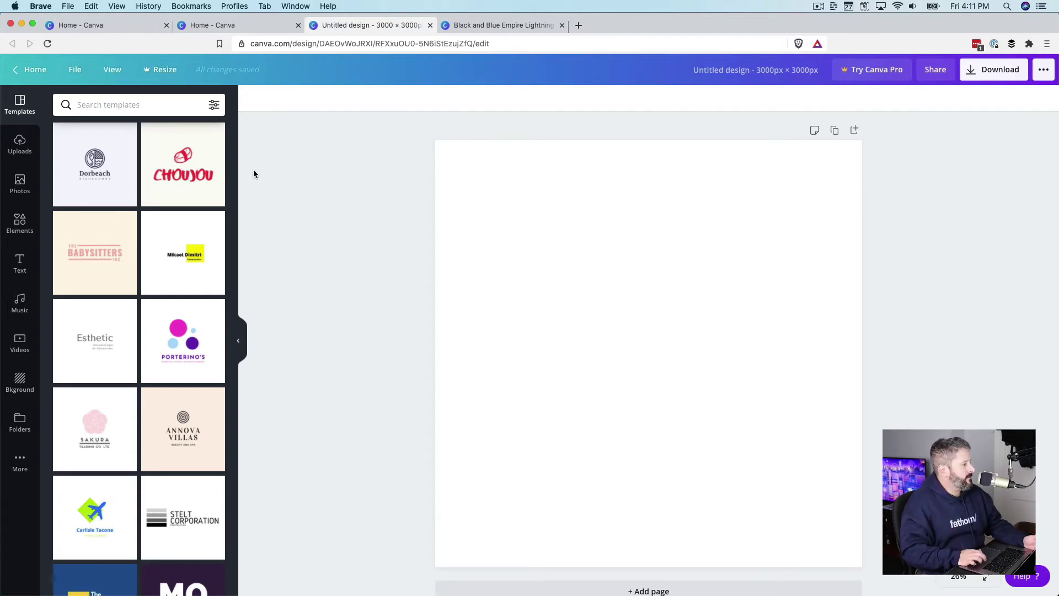
Try the blue and teal gradient presets from the Background panel
left_click(20, 381)
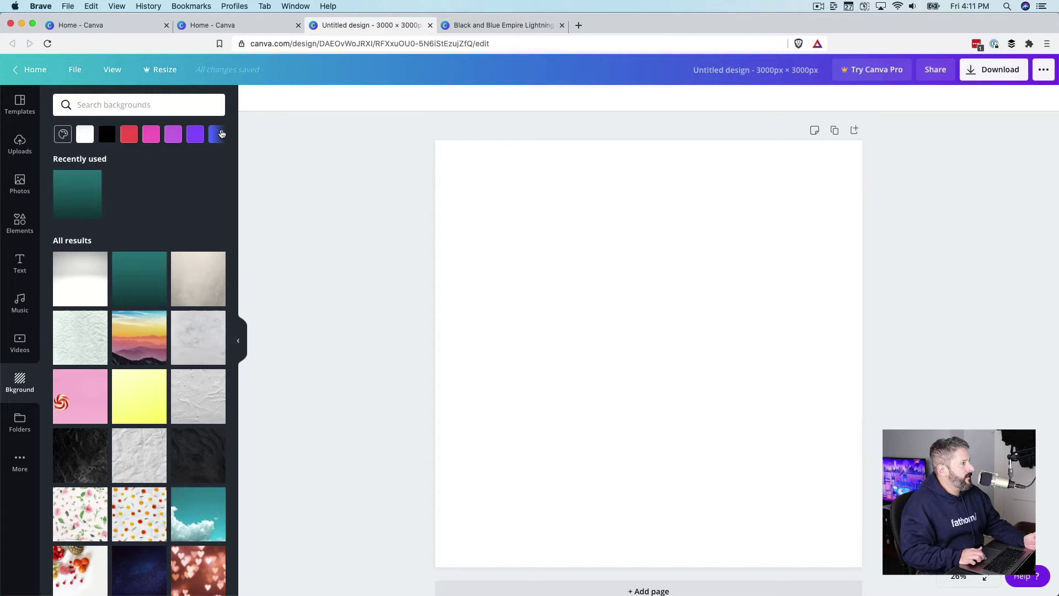
left_click(221, 134)
left_click(64, 134)
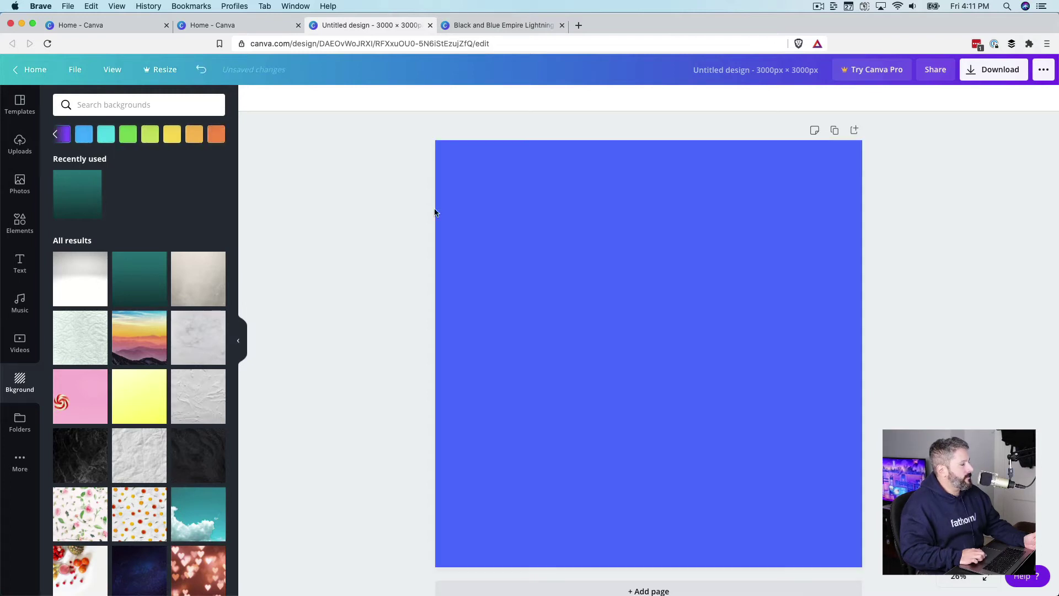
left_click(137, 285)
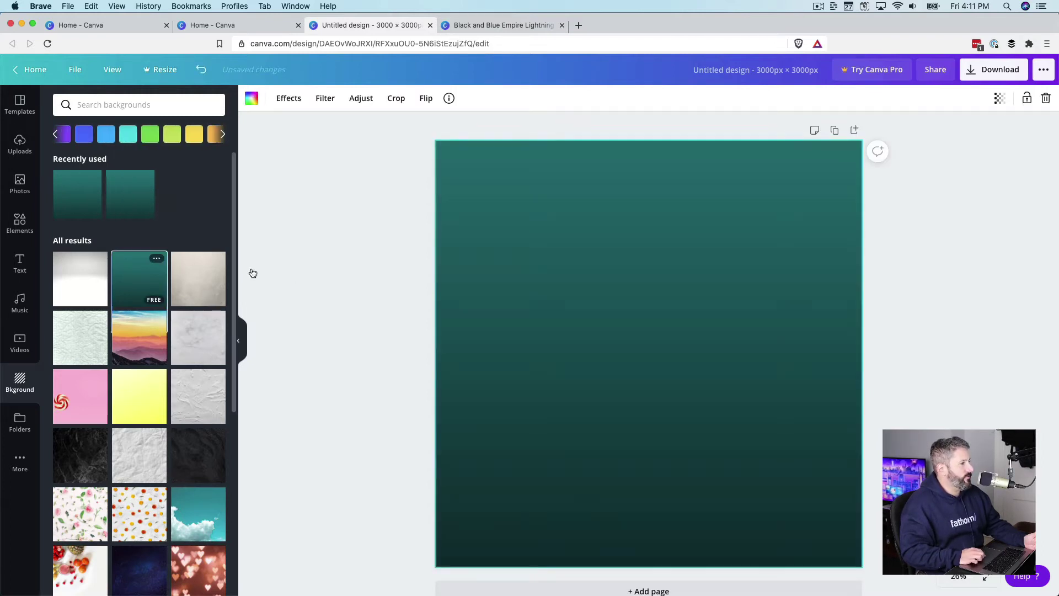
left_click(397, 340)
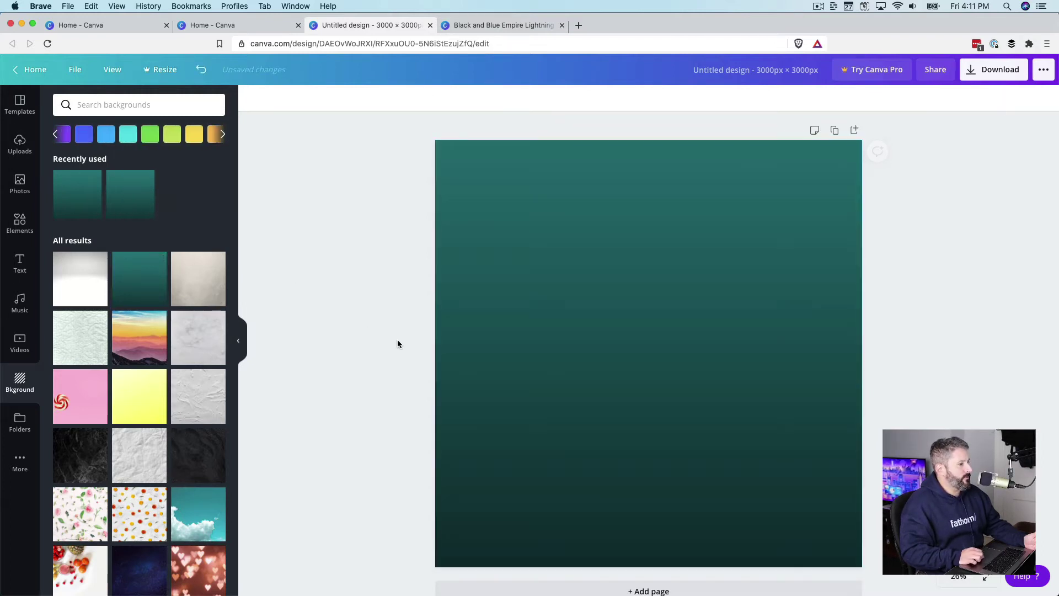
Set the page background colour to a custom navy, #173480
left_click(604, 168)
left_click(252, 99)
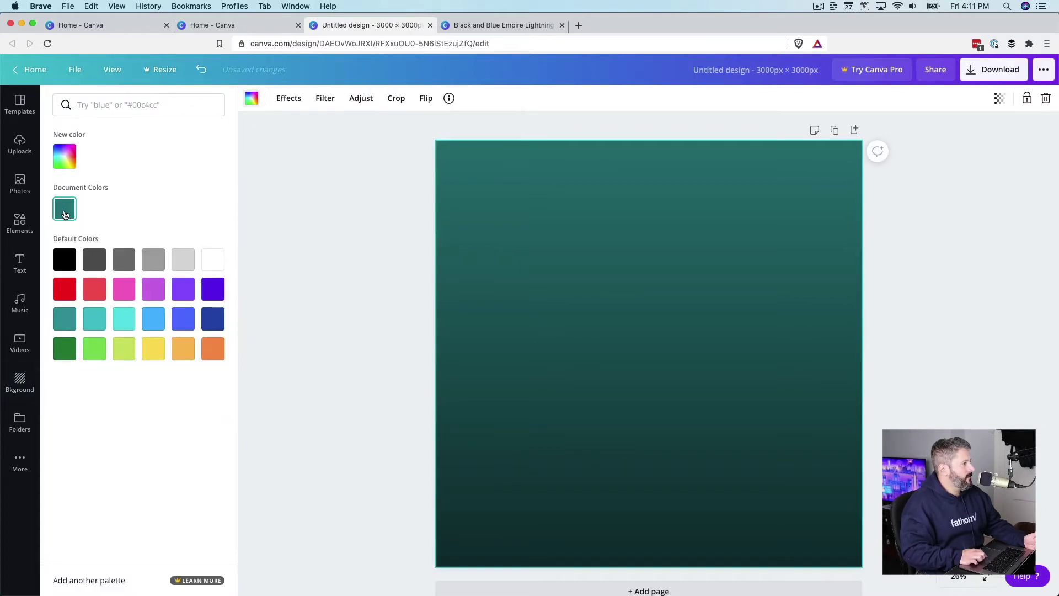
left_click(214, 322)
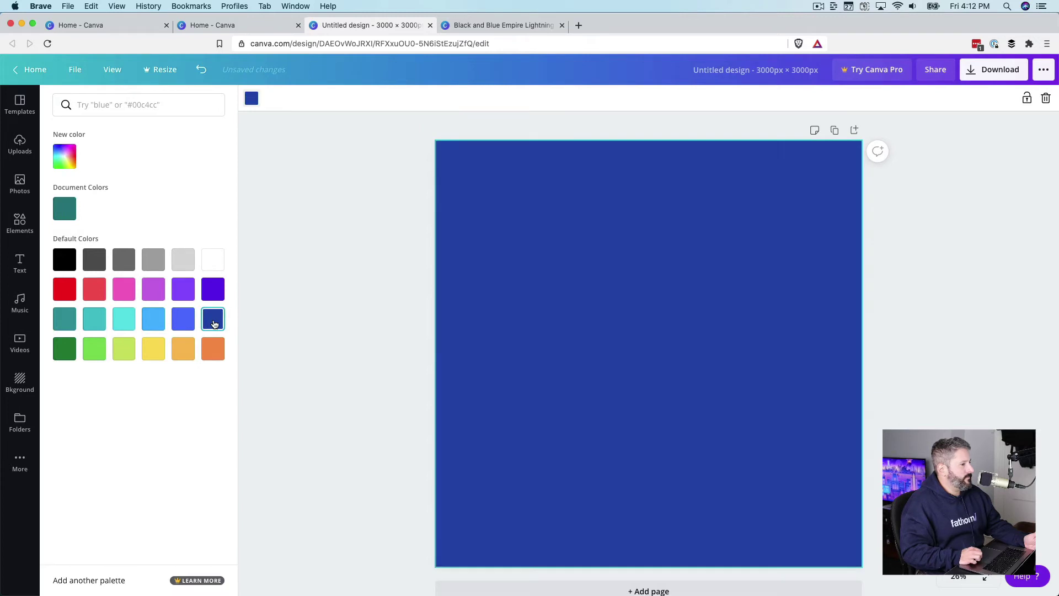
left_click(65, 208)
left_click(67, 159)
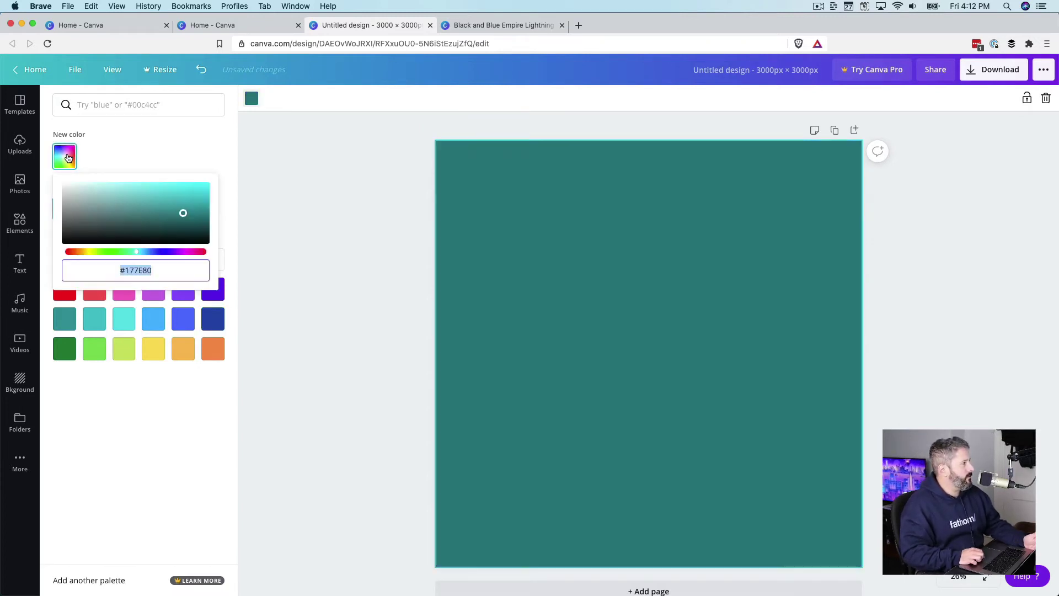
left_click_drag(163, 254, 151, 257)
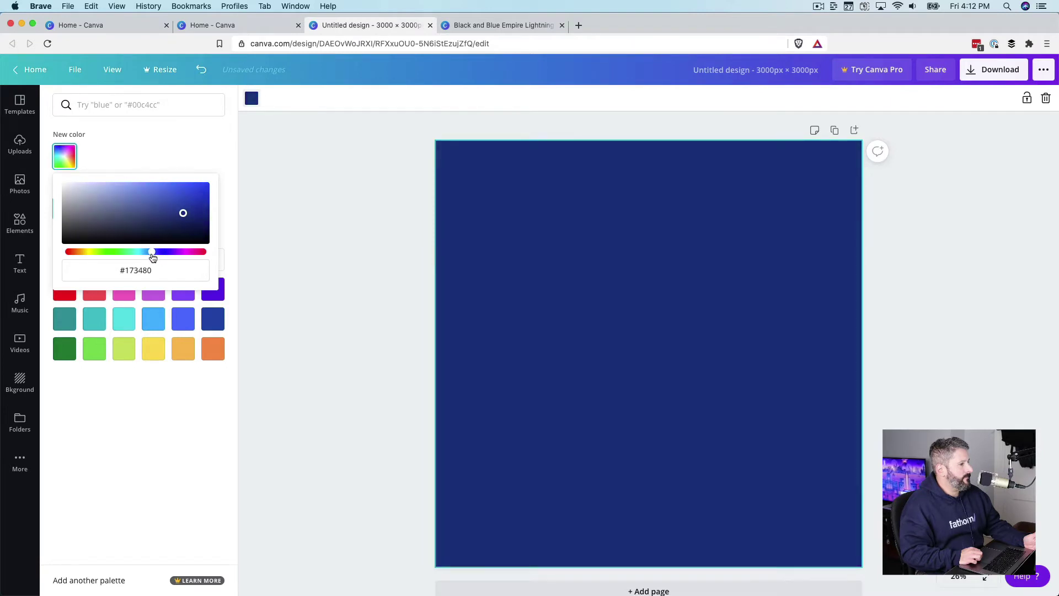
left_click(267, 224)
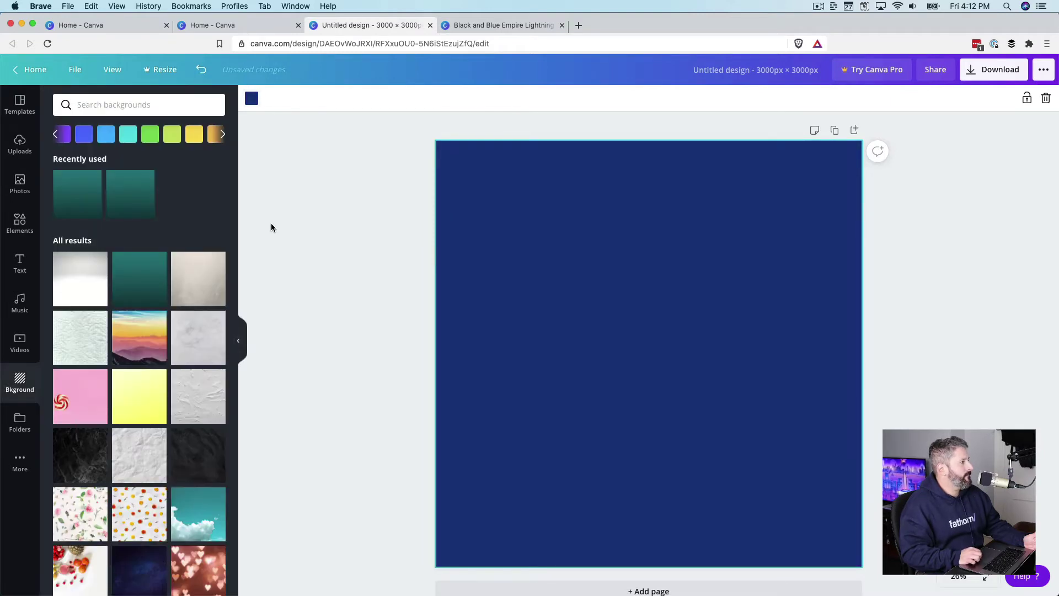
left_click(271, 222)
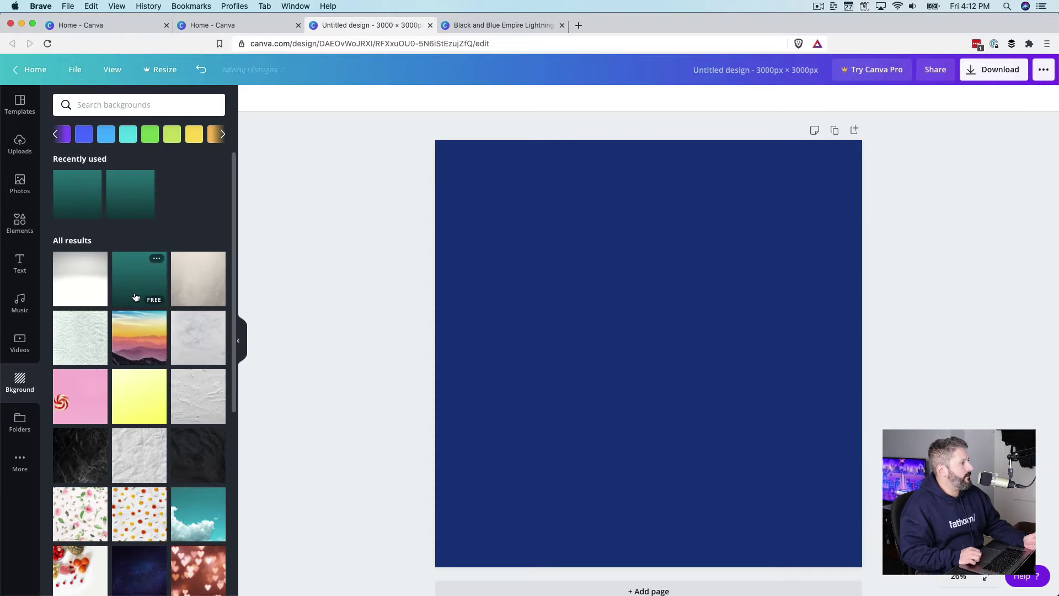
Search the Elements library for 'microphone' and browse the graphic results
left_click(32, 225)
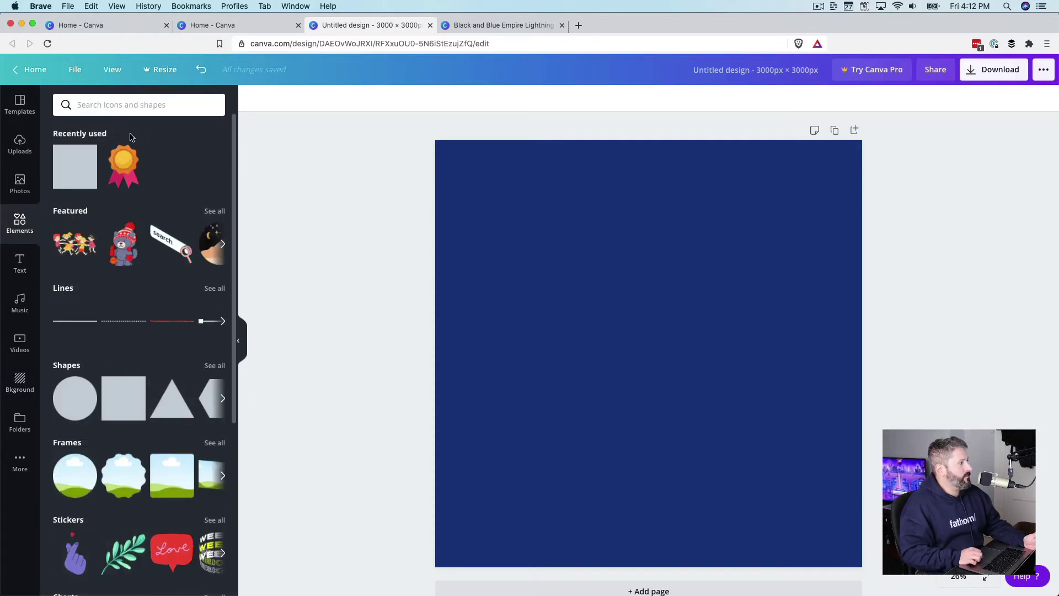
left_click(130, 104)
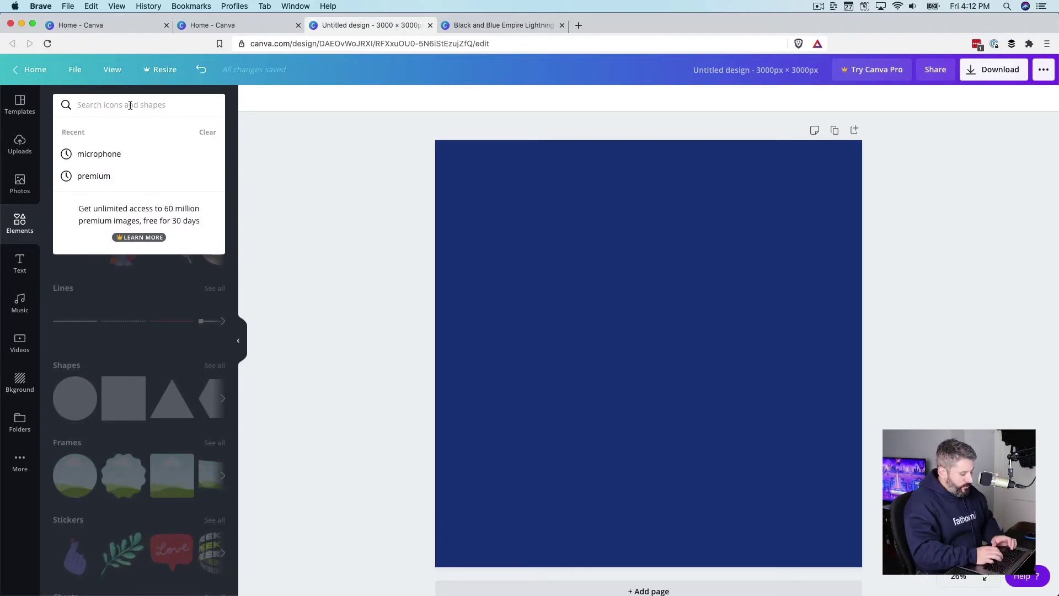
type("mi")
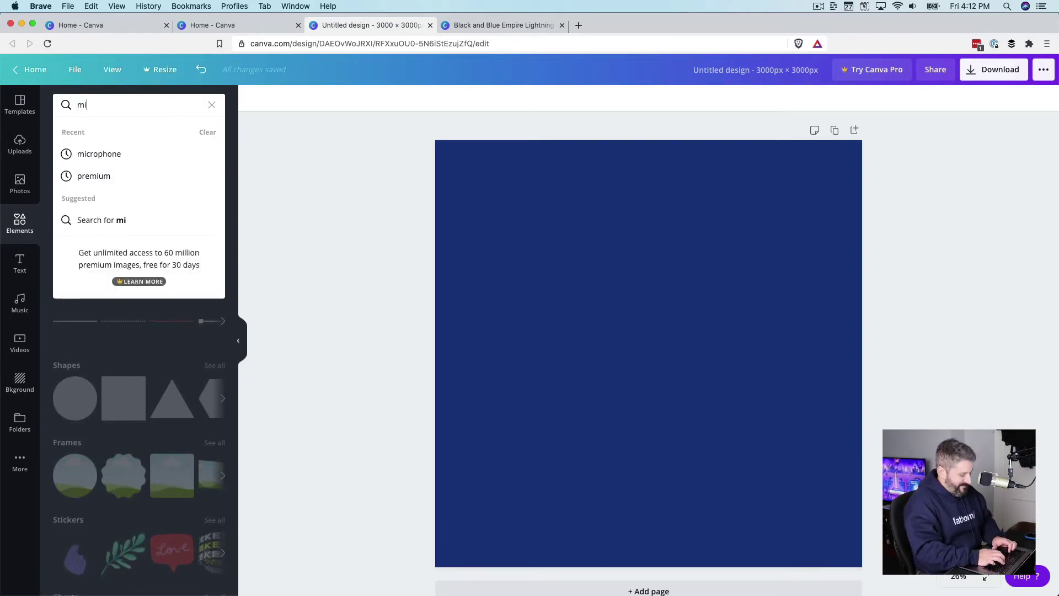
type("crophone")
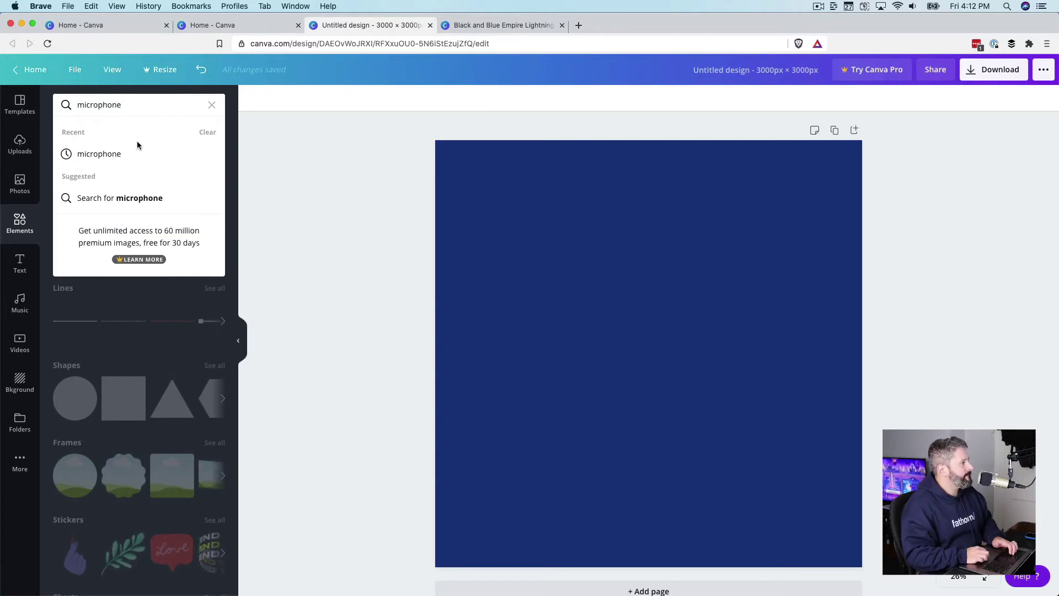
left_click(191, 153)
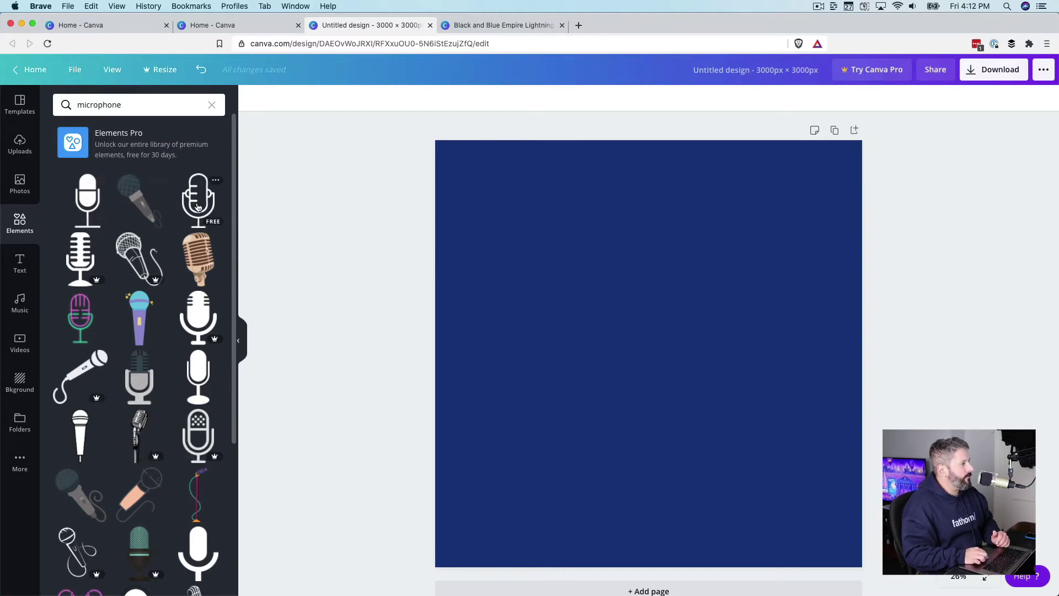
scroll(166, 275, "down", 7)
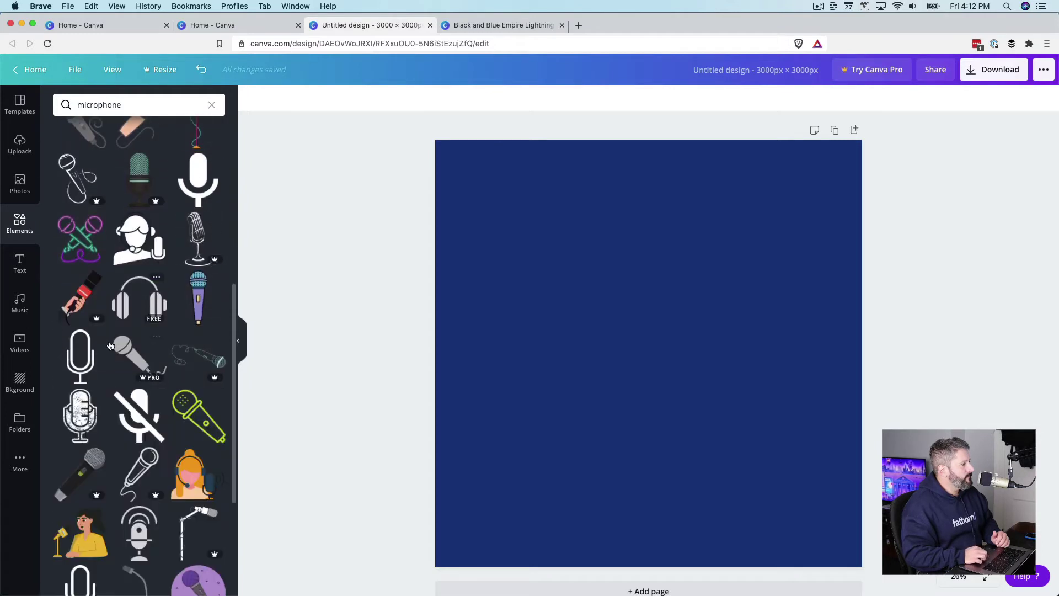
scroll(155, 456, "down", 4)
scroll(155, 455, "down", 3)
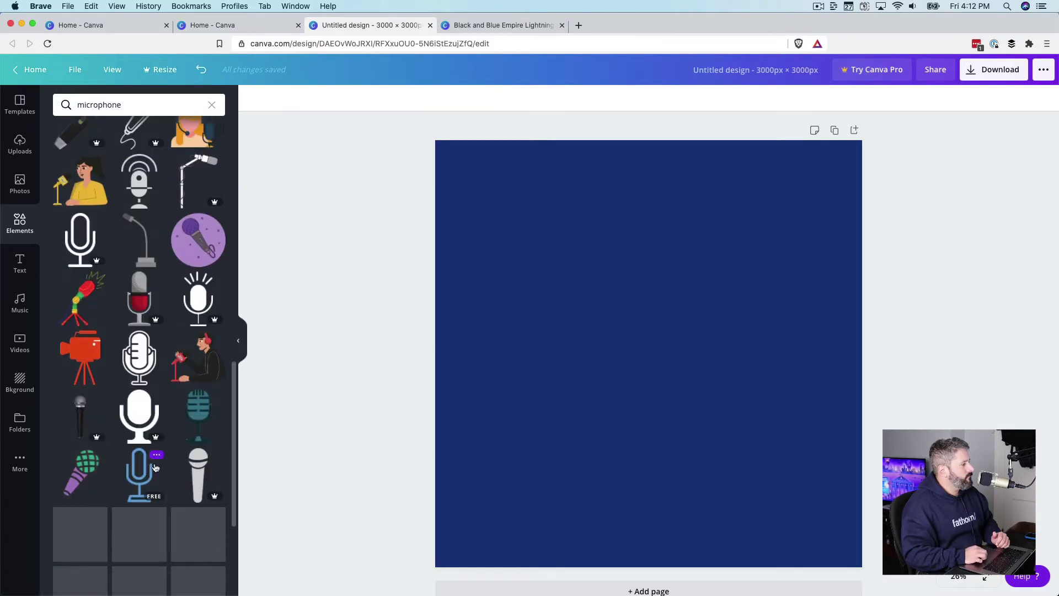
scroll(148, 419, "down", 4)
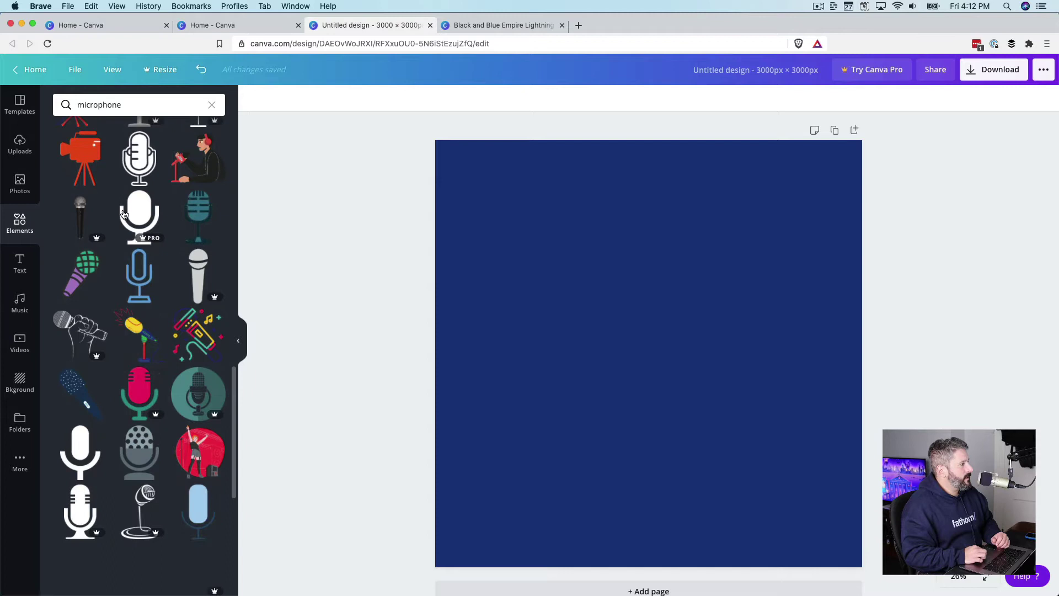
scroll(135, 282, "down", 1)
scroll(135, 283, "down", 1)
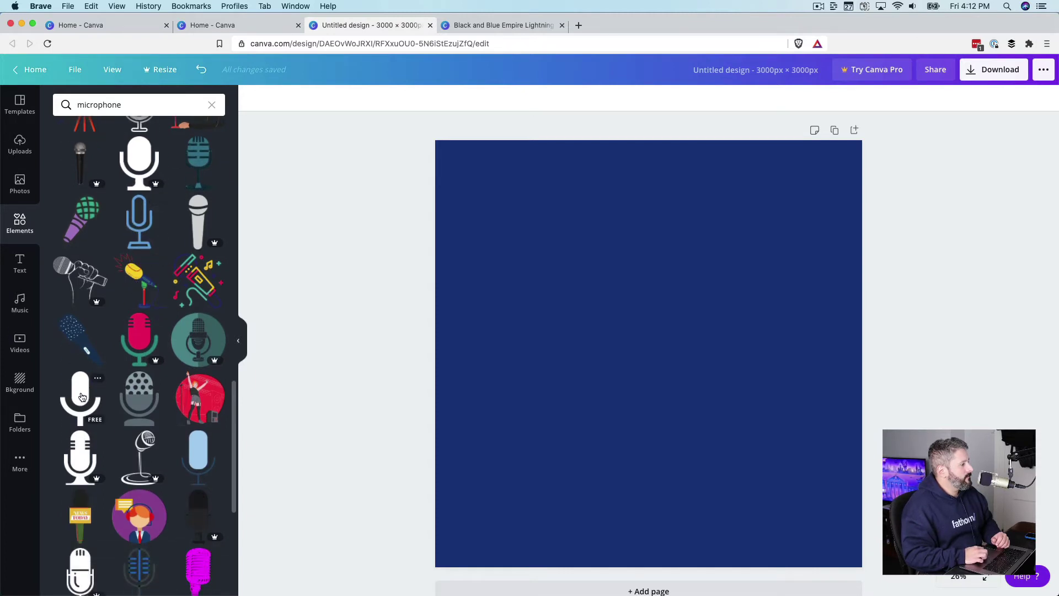
Add a microphone graphic to the page, shrunk and moved left of centre
left_click_drag(81, 396, 683, 312)
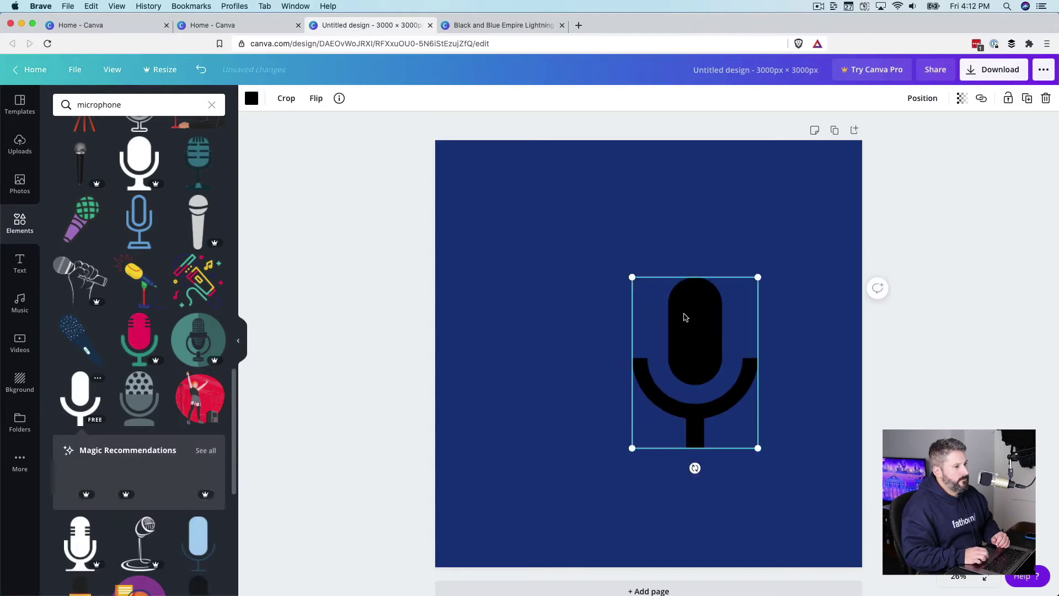
left_click_drag(632, 276, 656, 307)
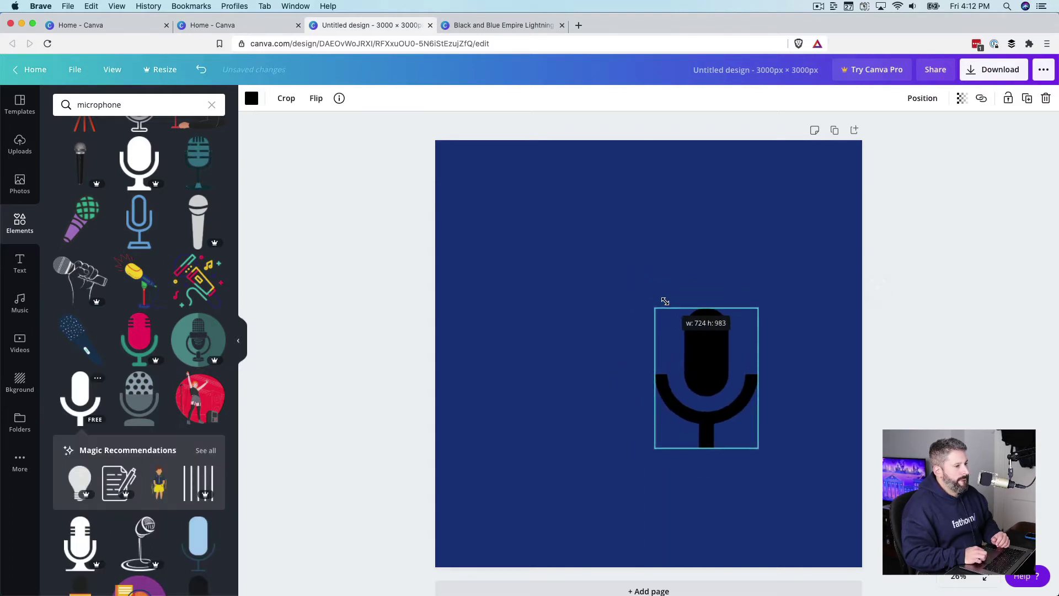
left_click_drag(702, 343, 523, 318)
left_click(373, 300)
left_click(531, 326)
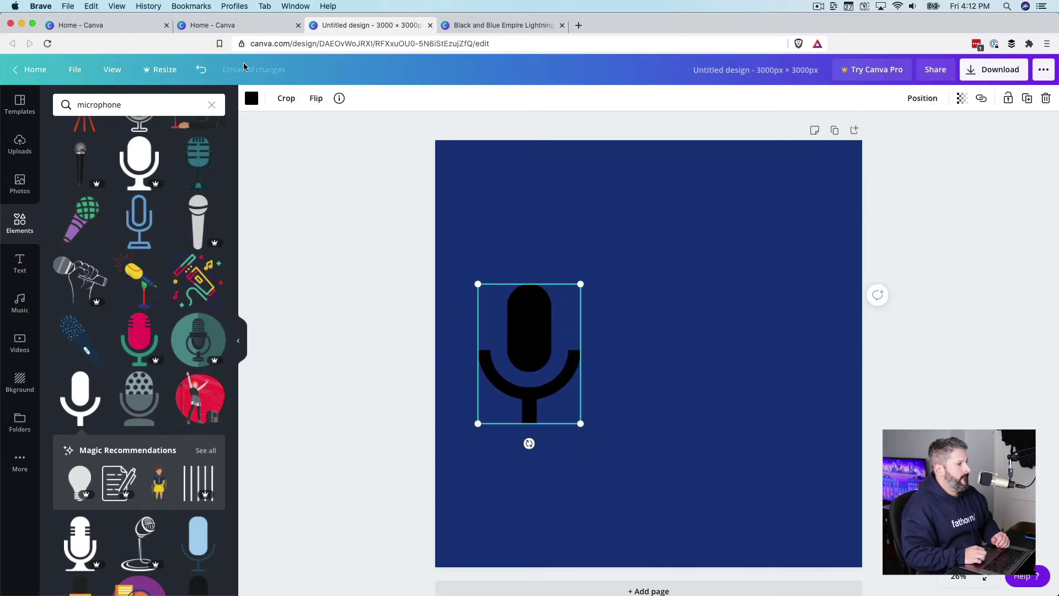
Recolour the microphone to a lighter blue, #3358A6
left_click(252, 98)
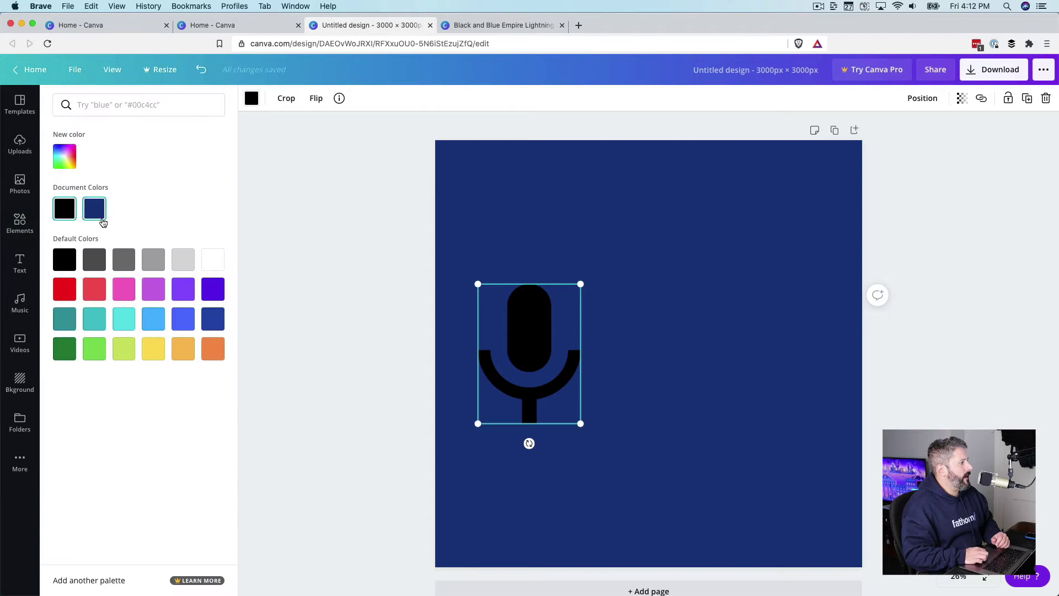
left_click(97, 268)
left_click(105, 206)
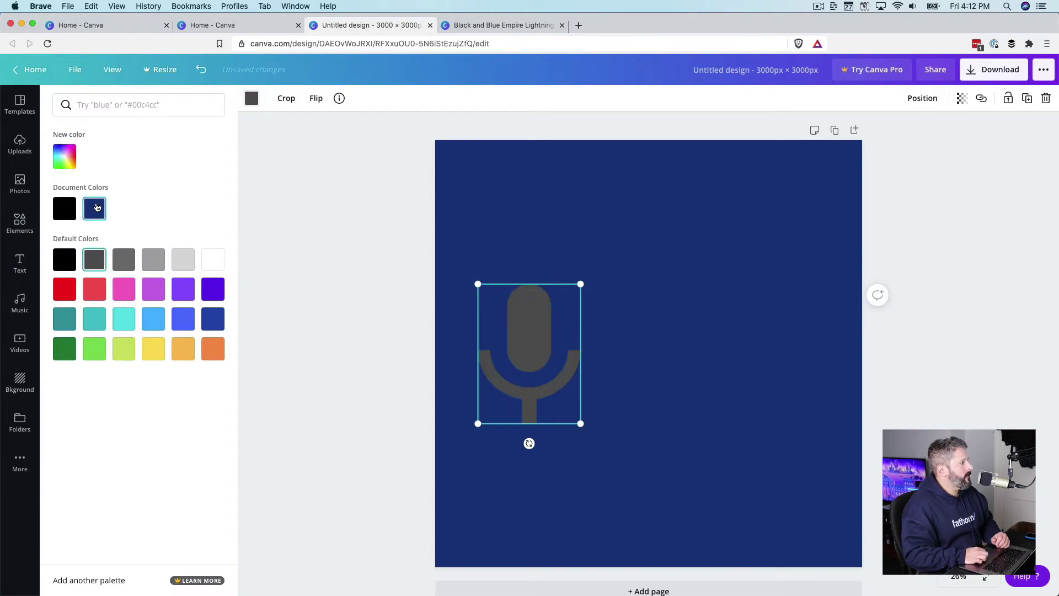
left_click(63, 161)
left_click_drag(183, 213, 146, 204)
left_click(561, 264)
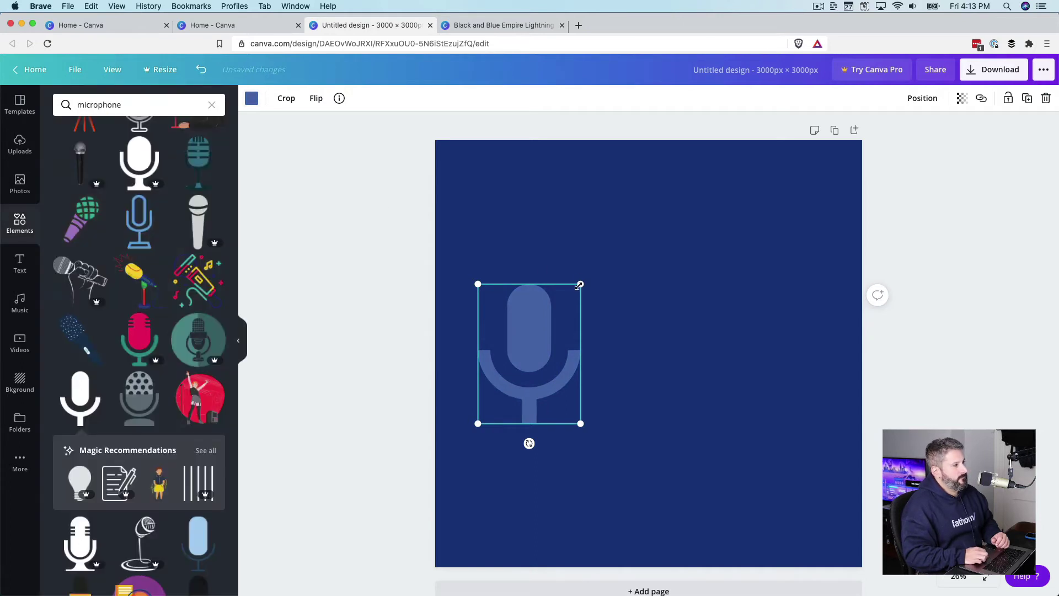
Enlarge the microphone and shift it slightly down and left
left_click_drag(580, 284, 639, 204)
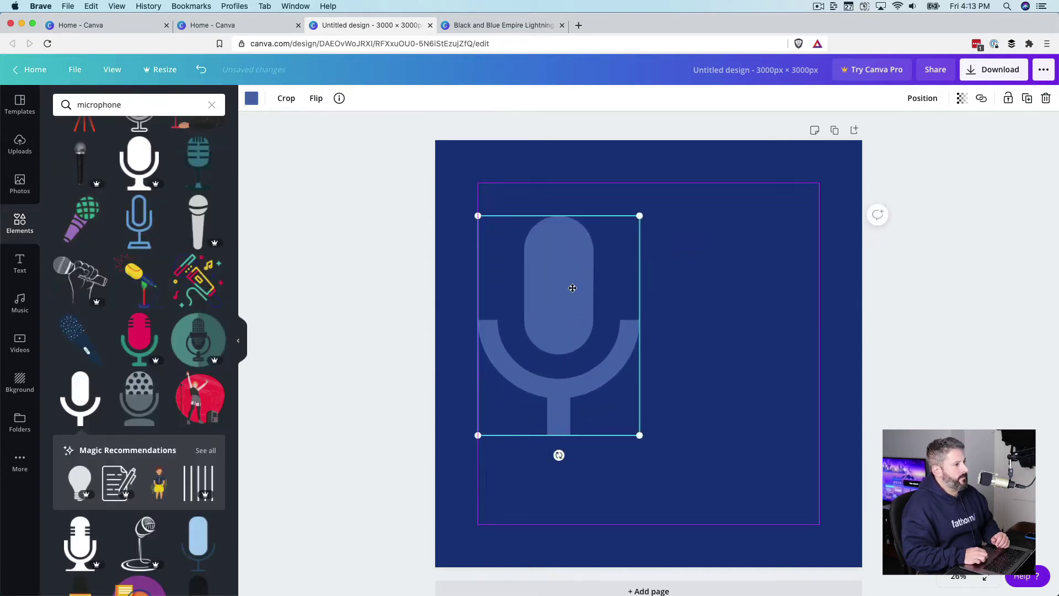
mouse_move(569, 288)
left_mouse_down()
mouse_move(555, 294)
mouse_move(557, 306)
left_mouse_up()
left_click_drag(622, 462, 596, 440)
left_click_drag(535, 369, 534, 383)
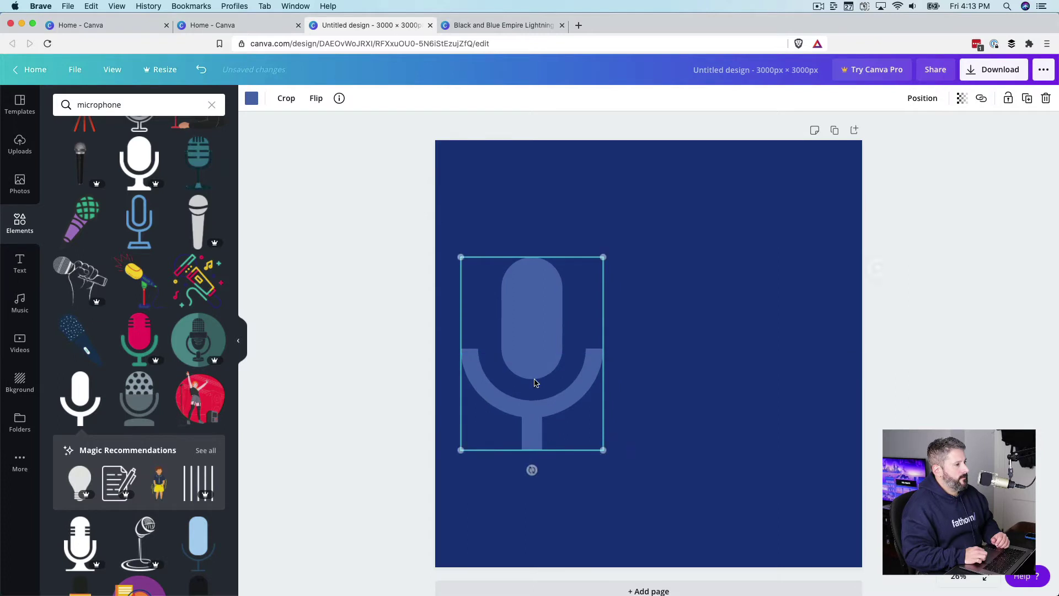
Replace the element search with 'football' and browse the football graphics
left_click(299, 375)
left_click(115, 105)
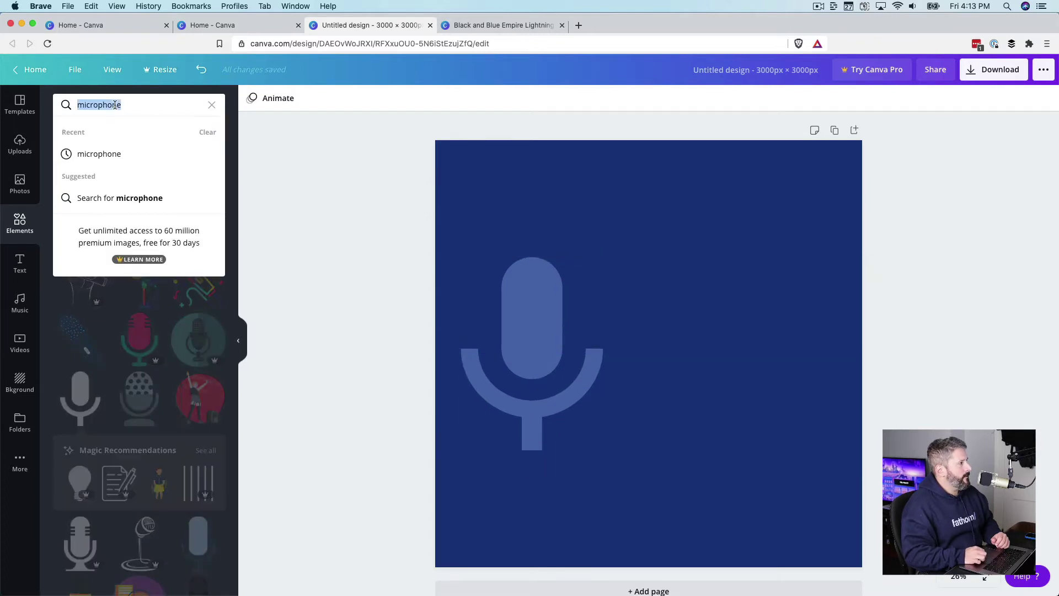
type("football")
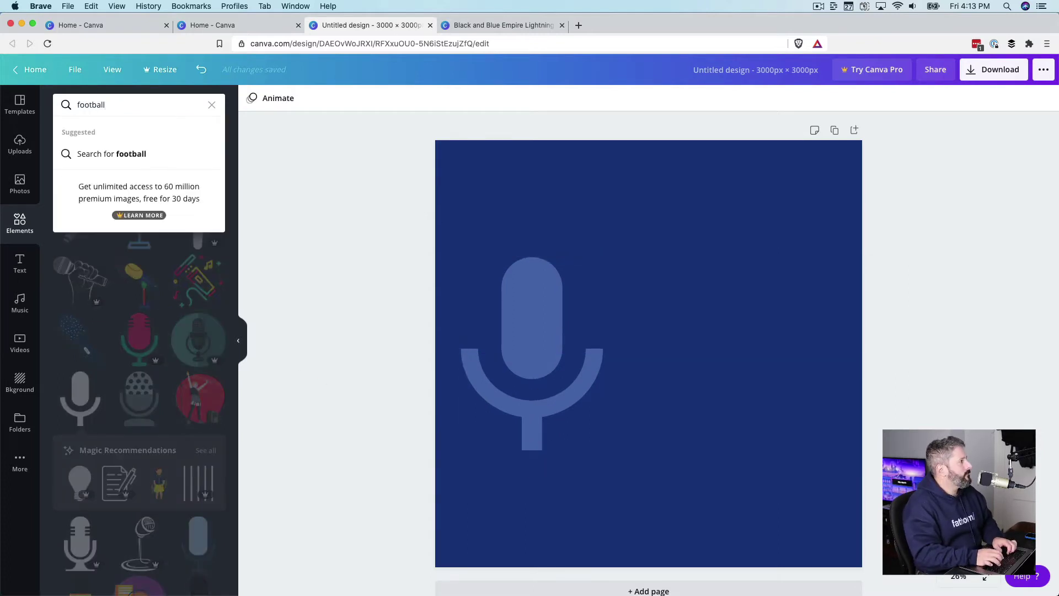
key("Return")
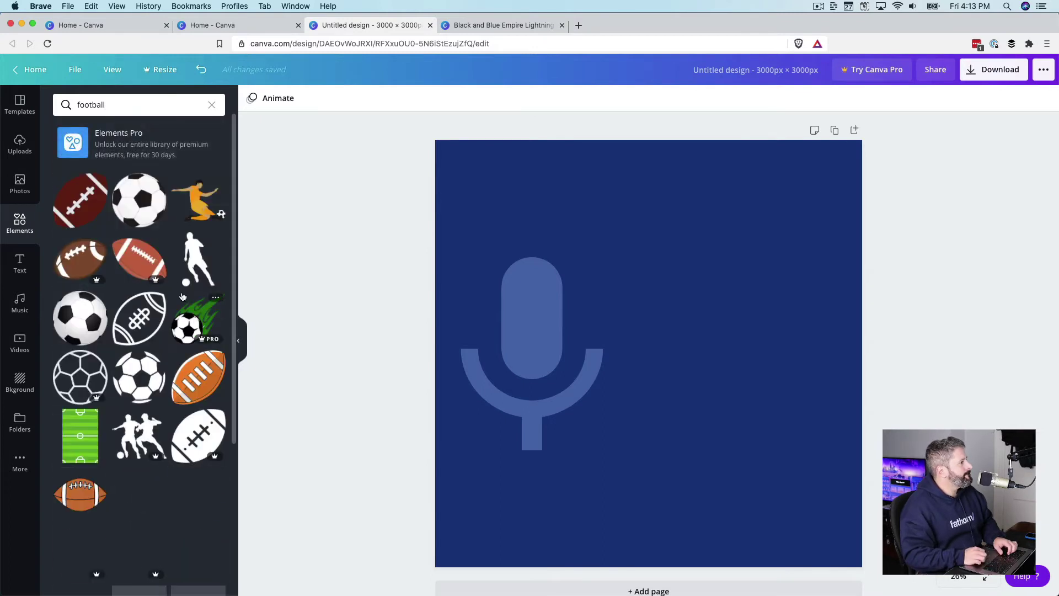
scroll(211, 330, "down", 2)
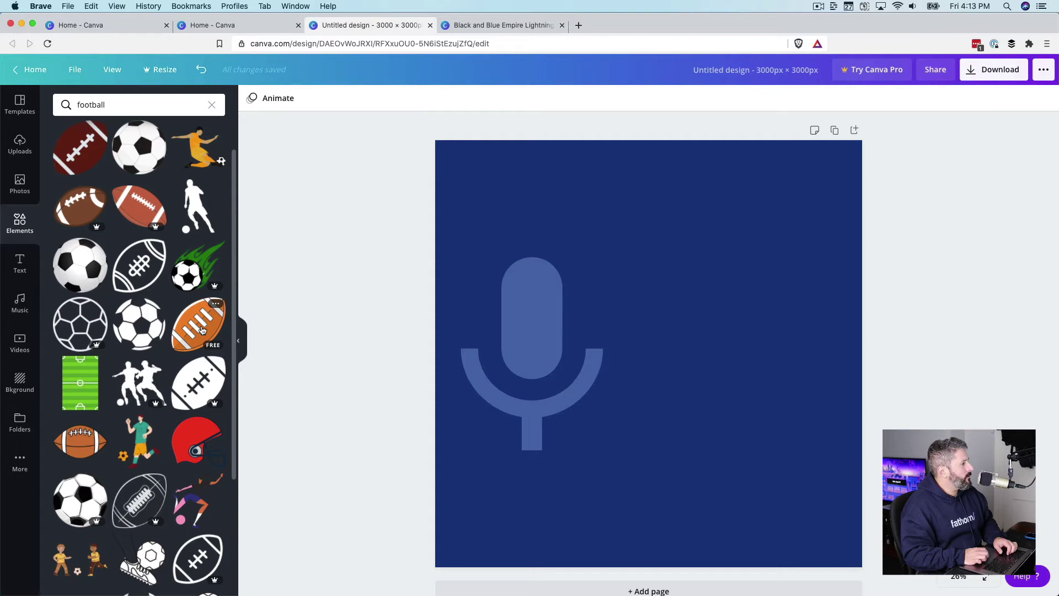
Add the orange football, shrink it, rotate it upright and widen it over the mic
left_click_drag(212, 325, 506, 225)
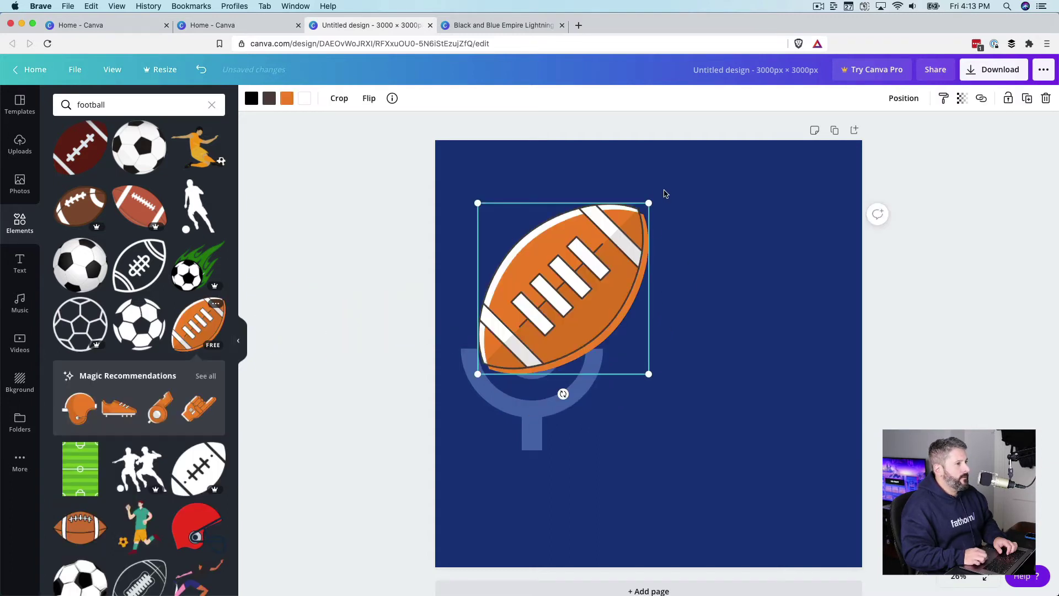
left_click_drag(650, 202, 589, 270)
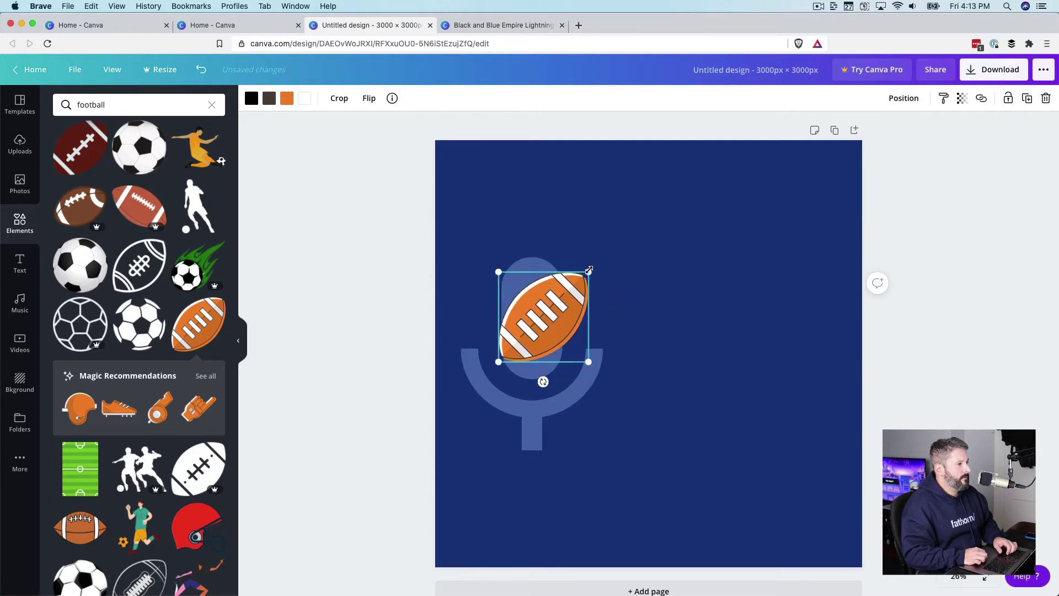
left_click_drag(542, 381, 536, 328)
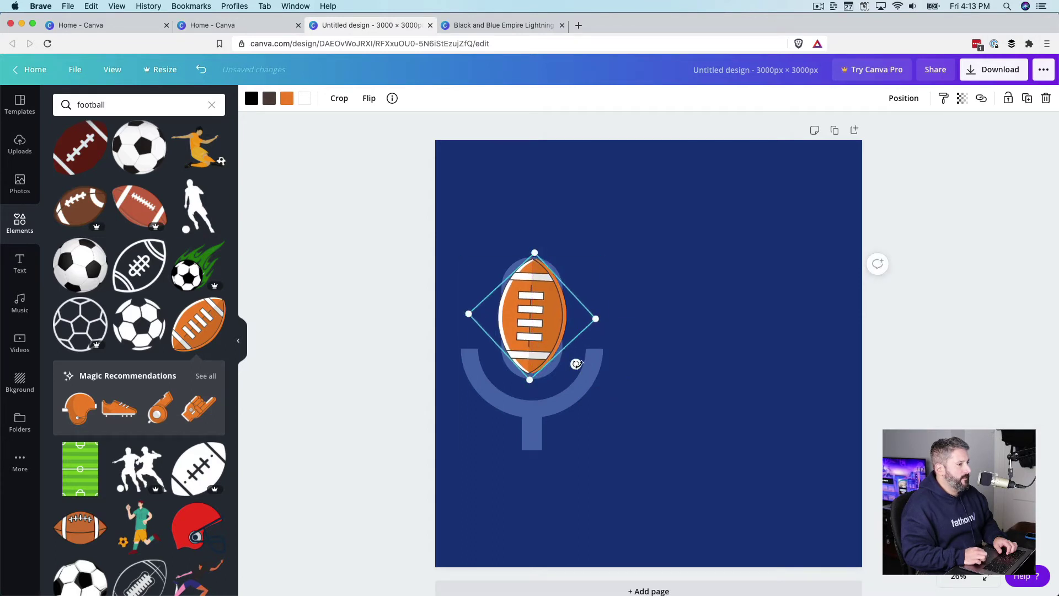
left_click_drag(576, 364, 579, 361)
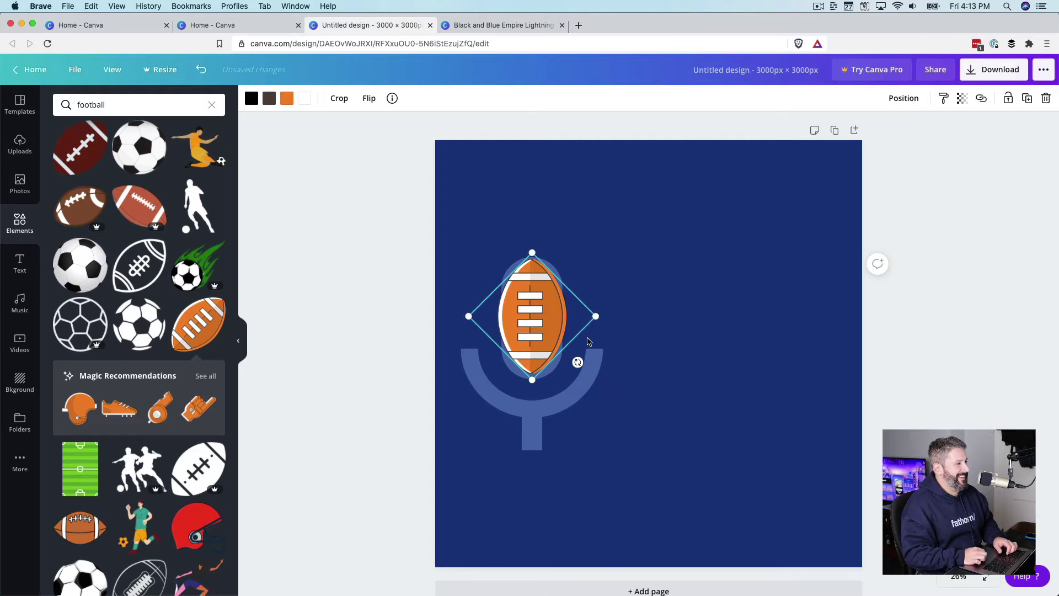
left_click_drag(598, 317, 604, 316)
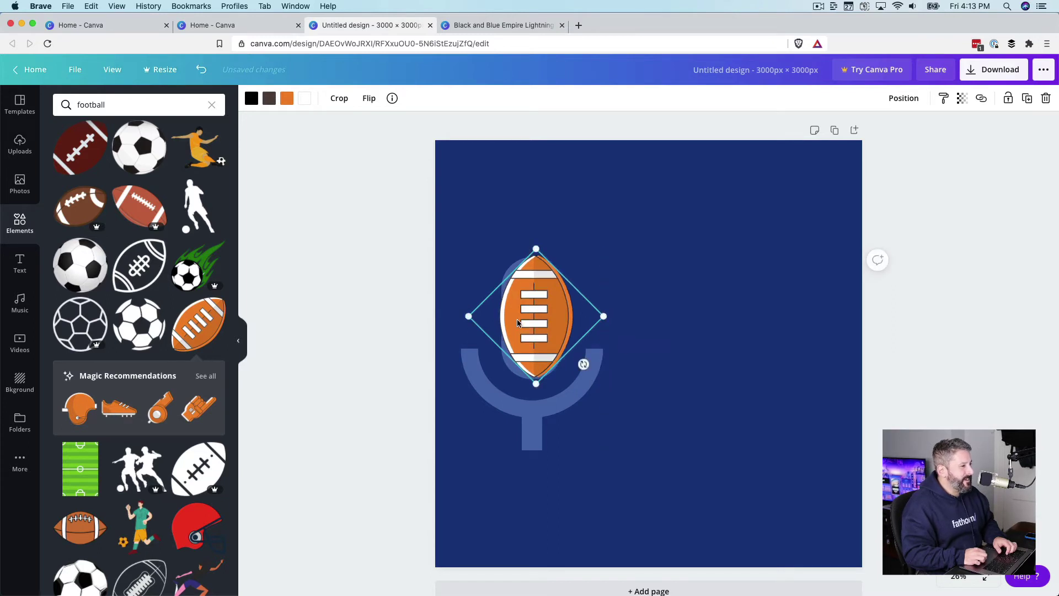
left_click_drag(467, 317, 455, 317)
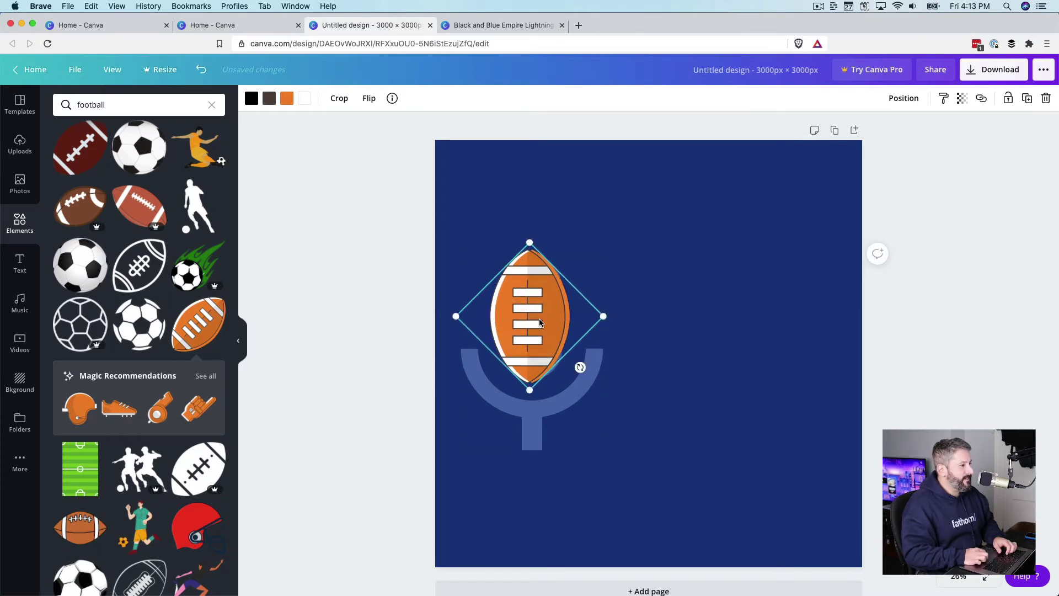
left_click_drag(542, 324, 608, 320)
Fine-tune the football's fit by nudging it left and widening it slightly
left_click(559, 208)
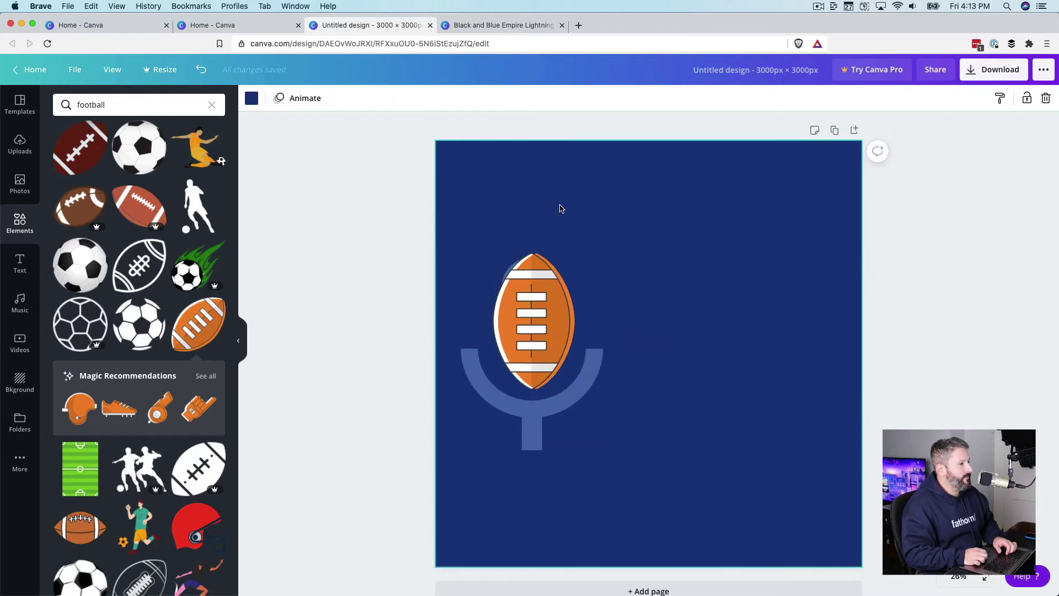
left_click(532, 304)
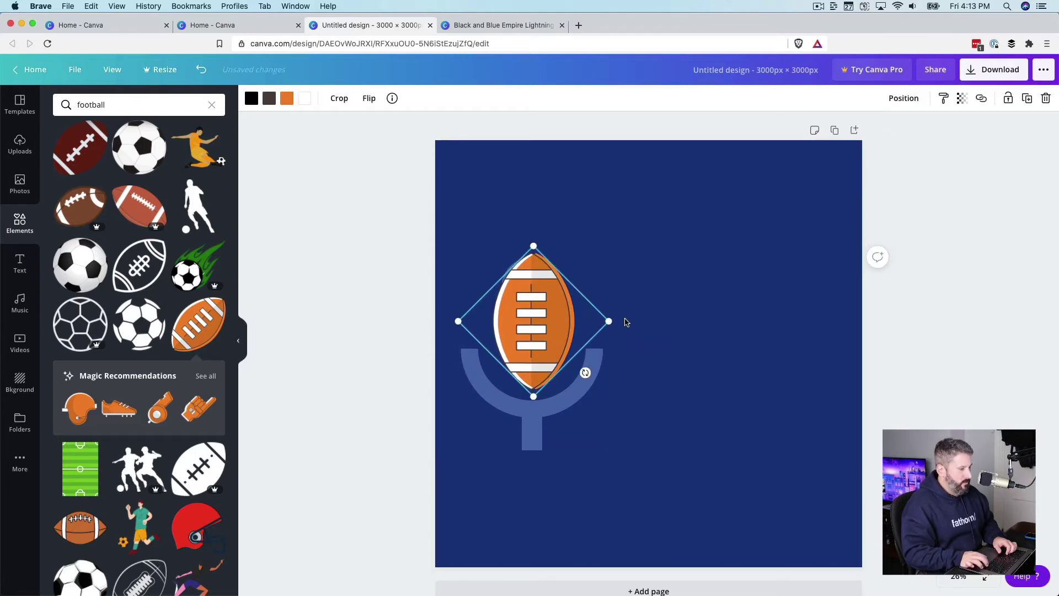
key("Left")
key("Left")
key("Left")
key("Left")
key("Left")
key("Left")
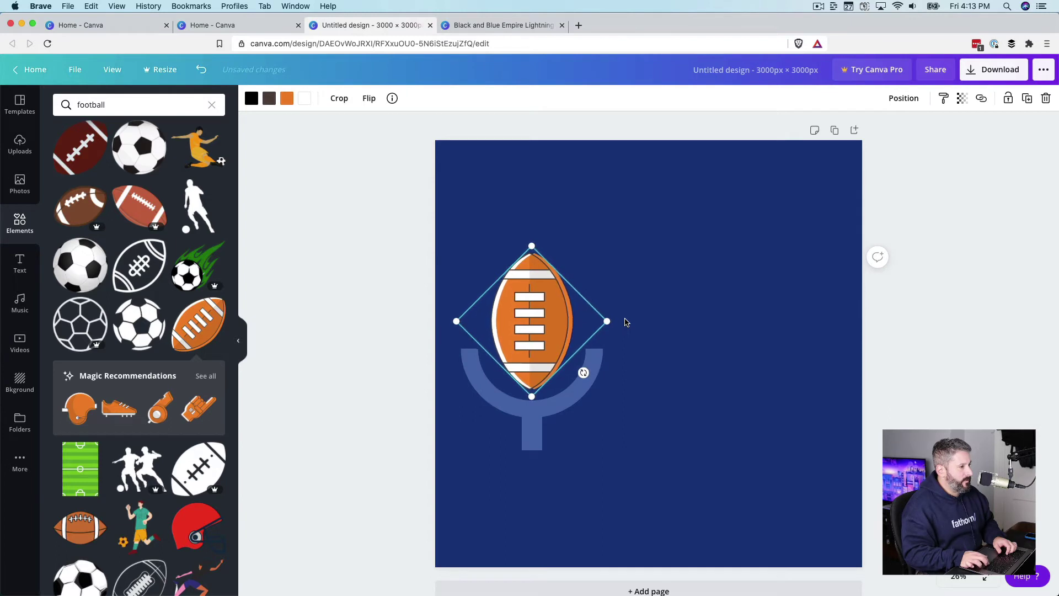
left_click(283, 303)
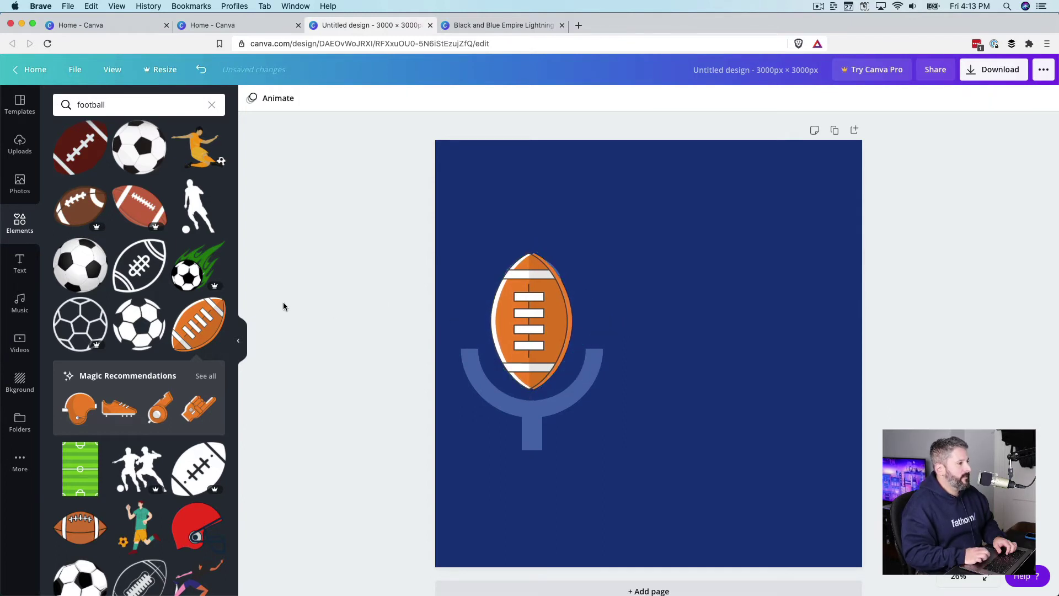
left_click(545, 296)
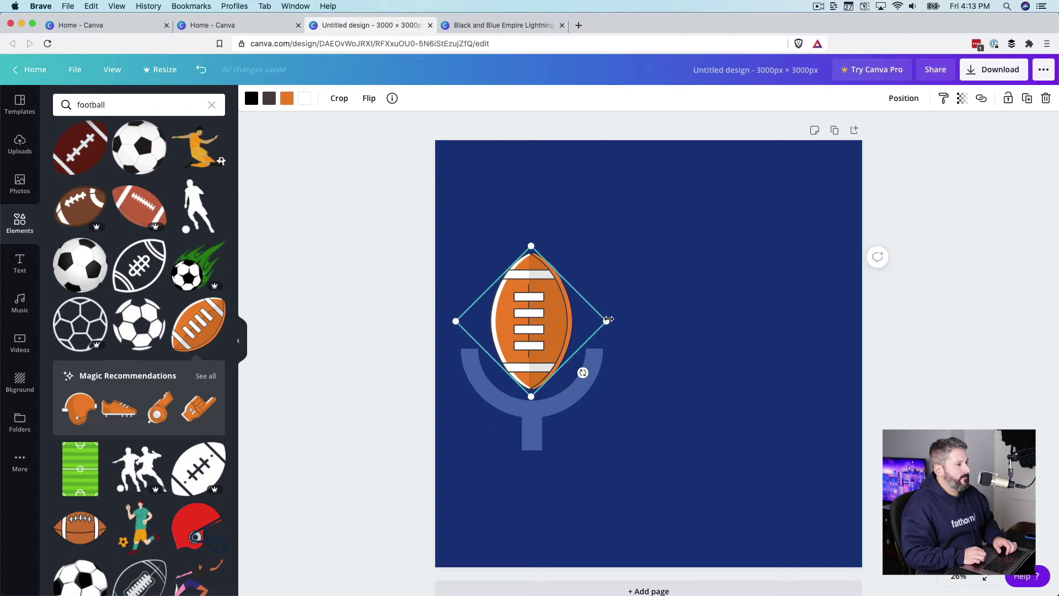
left_click_drag(609, 319, 611, 319)
left_click(625, 212)
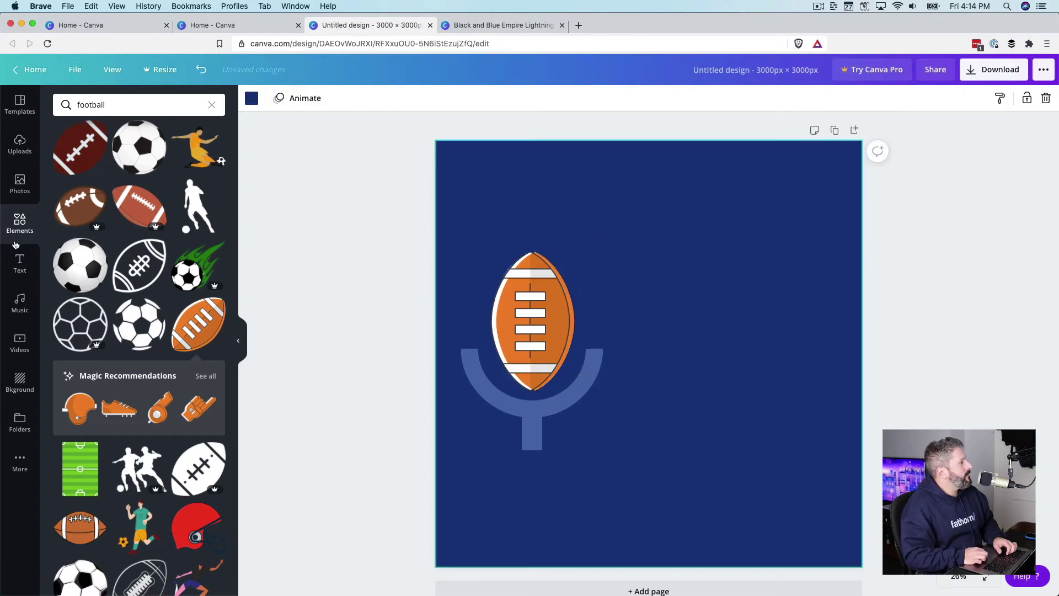
left_click(20, 259)
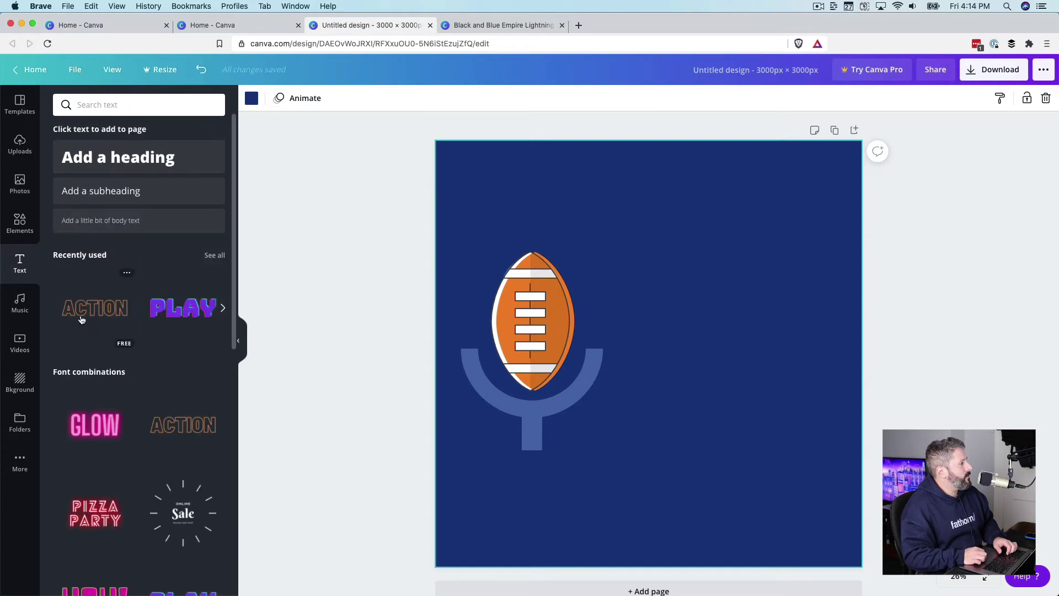
scroll(98, 393, "down", 5)
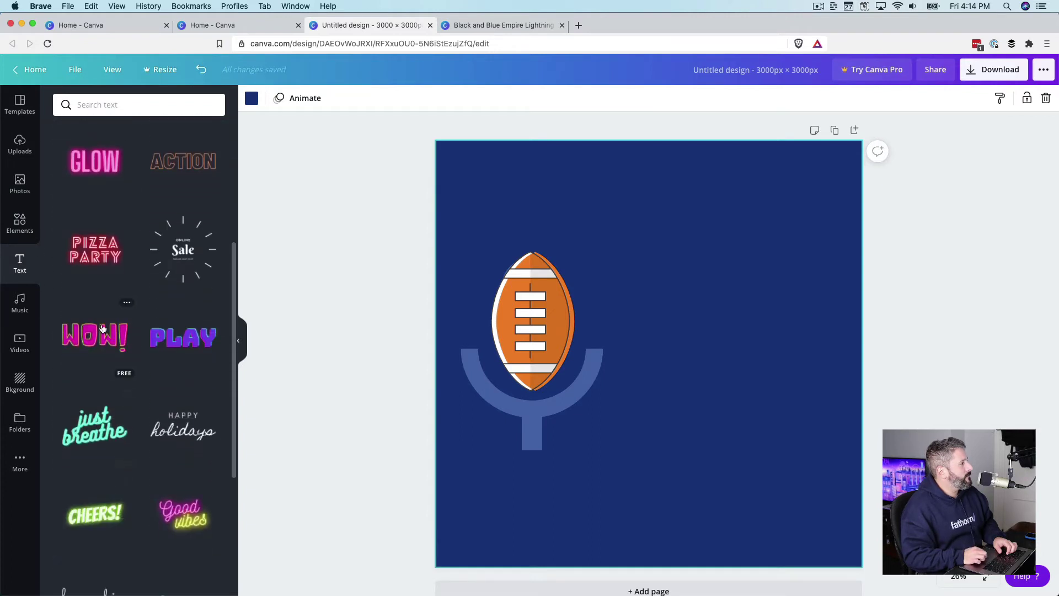
scroll(118, 384, "down", 7)
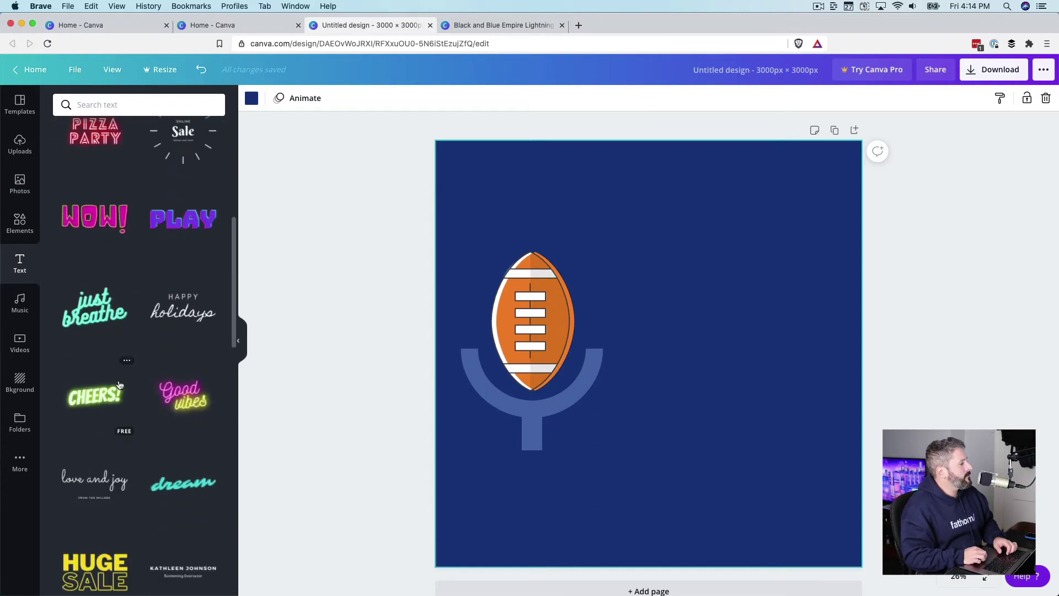
scroll(137, 365, "down", 5)
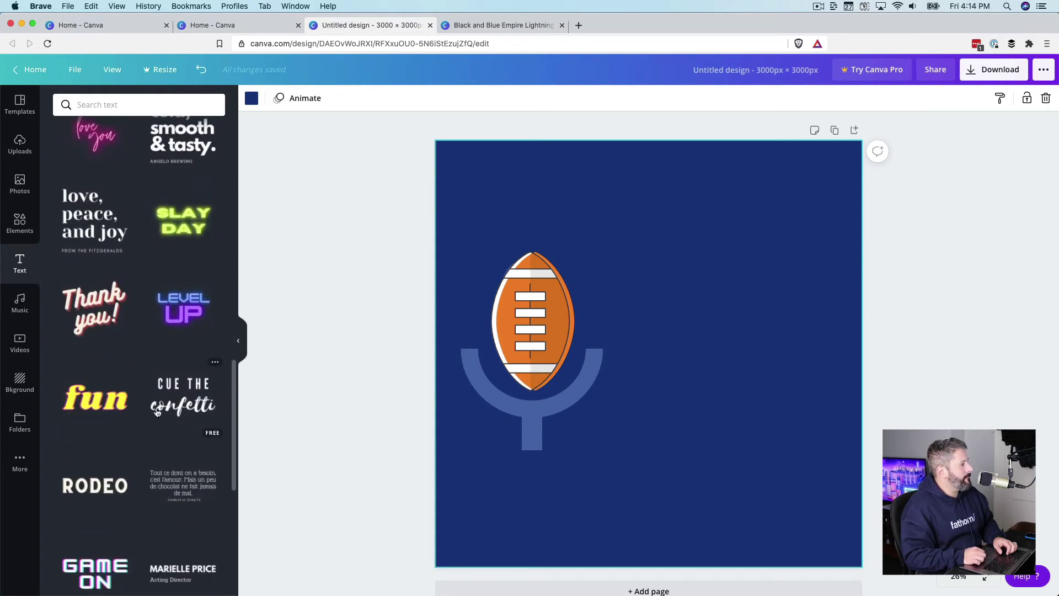
scroll(158, 386, "down", 1)
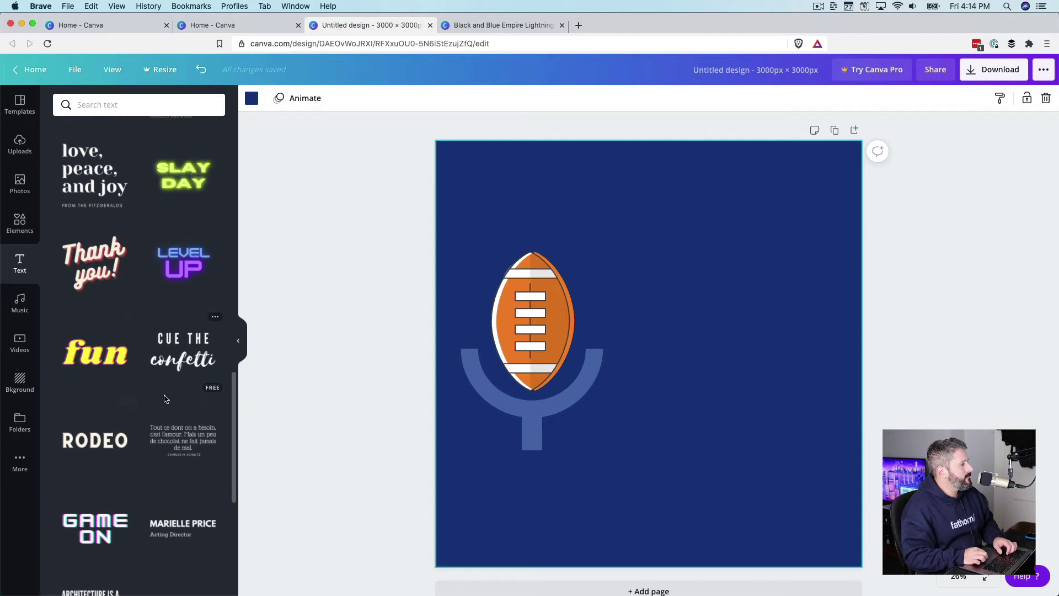
scroll(163, 398, "down", 5)
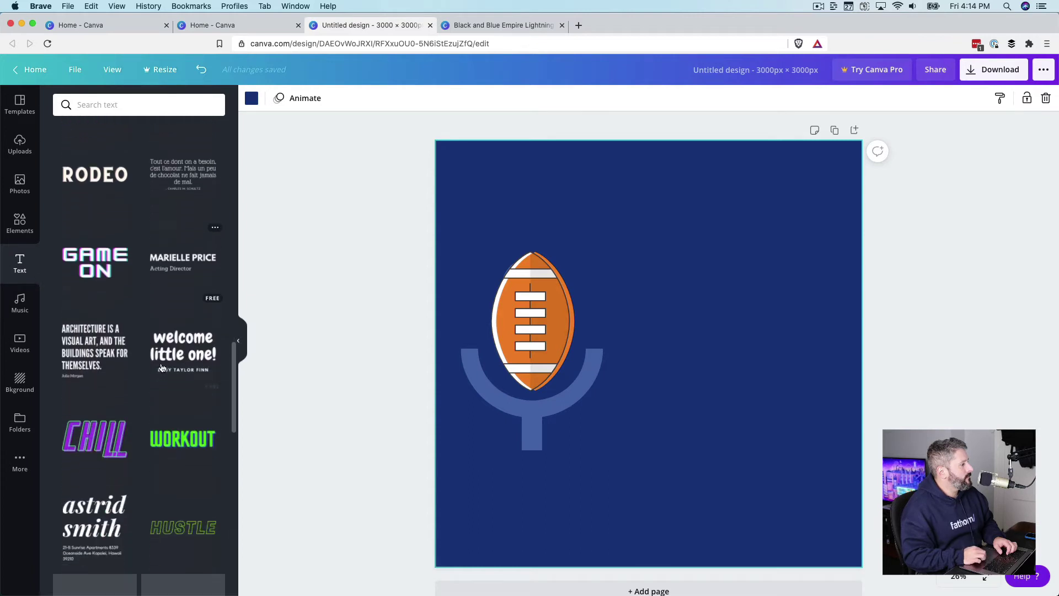
scroll(161, 368, "down", 2)
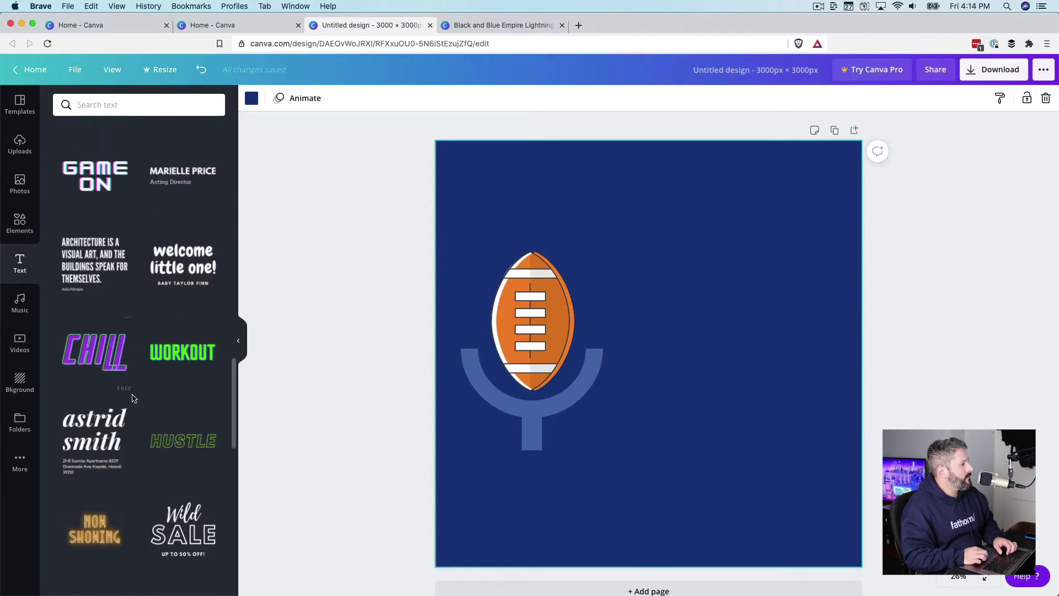
scroll(132, 398, "down", 4)
scroll(109, 381, "down", 1)
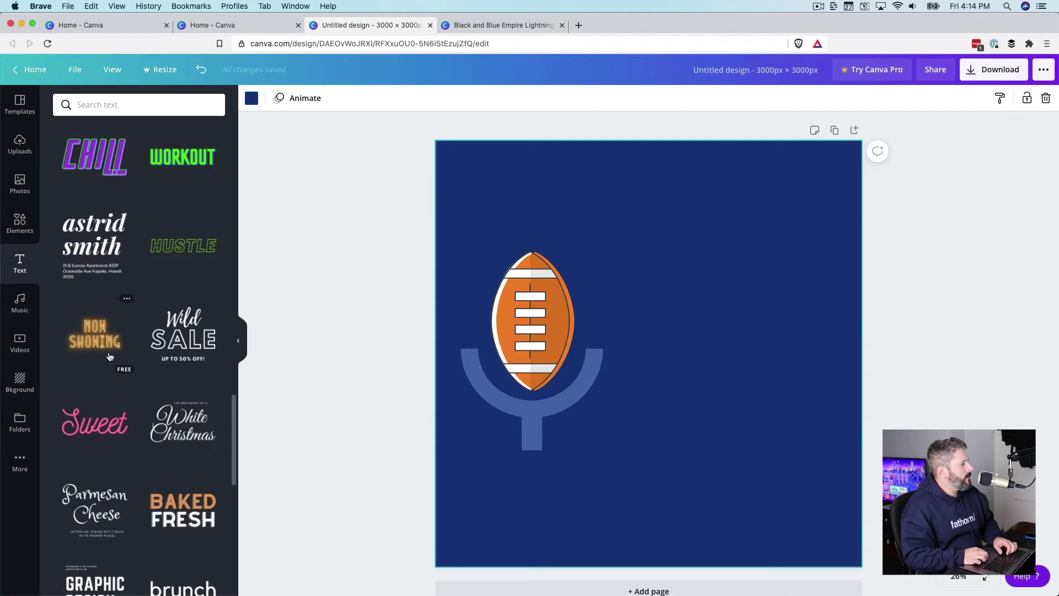
Add the Now Showing neon preset, retype it as 'BETWEEN THE UPRIGHTS' and widen the box
left_click_drag(97, 346, 581, 286)
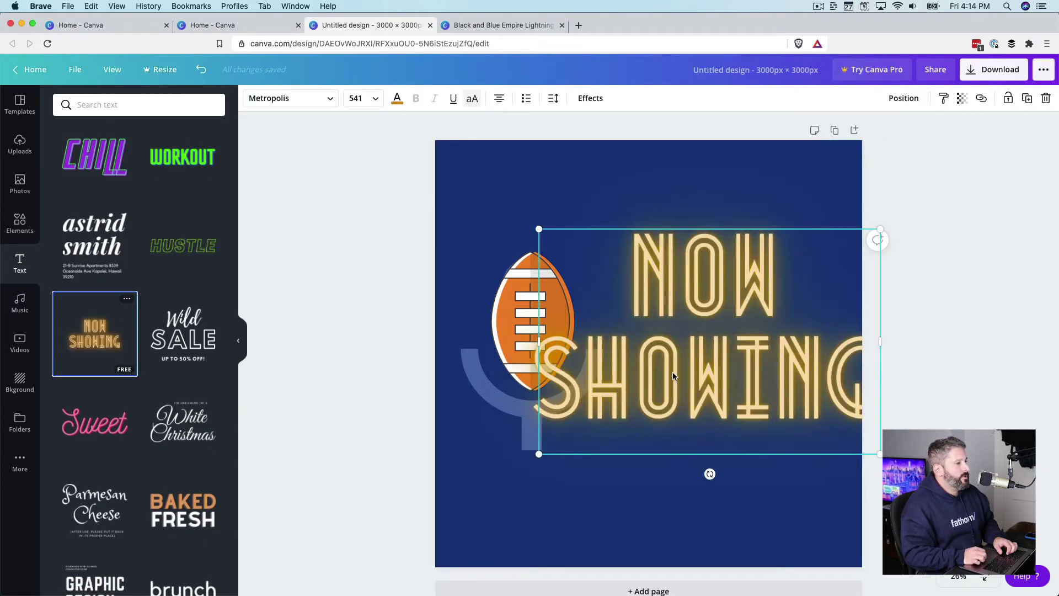
double_click(673, 376)
key("super+a")
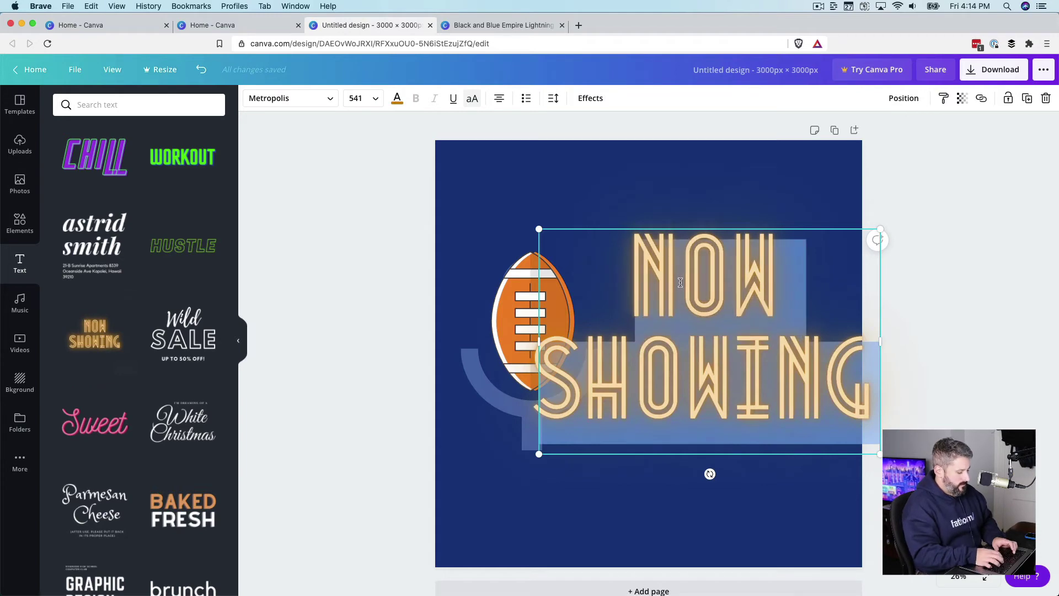
type("BETWEEM")
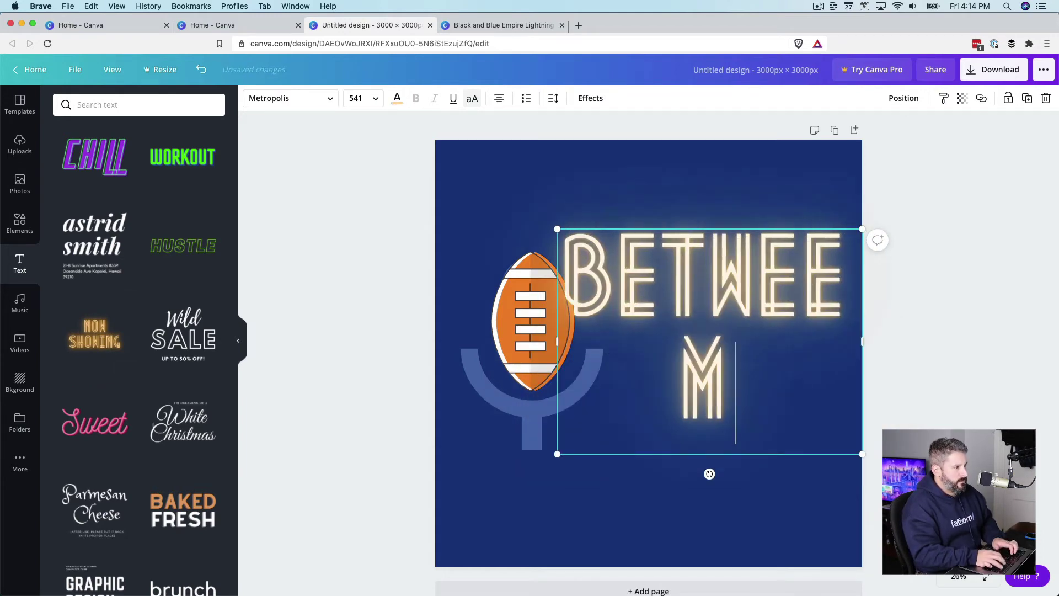
key("BackSpace")
type("N")
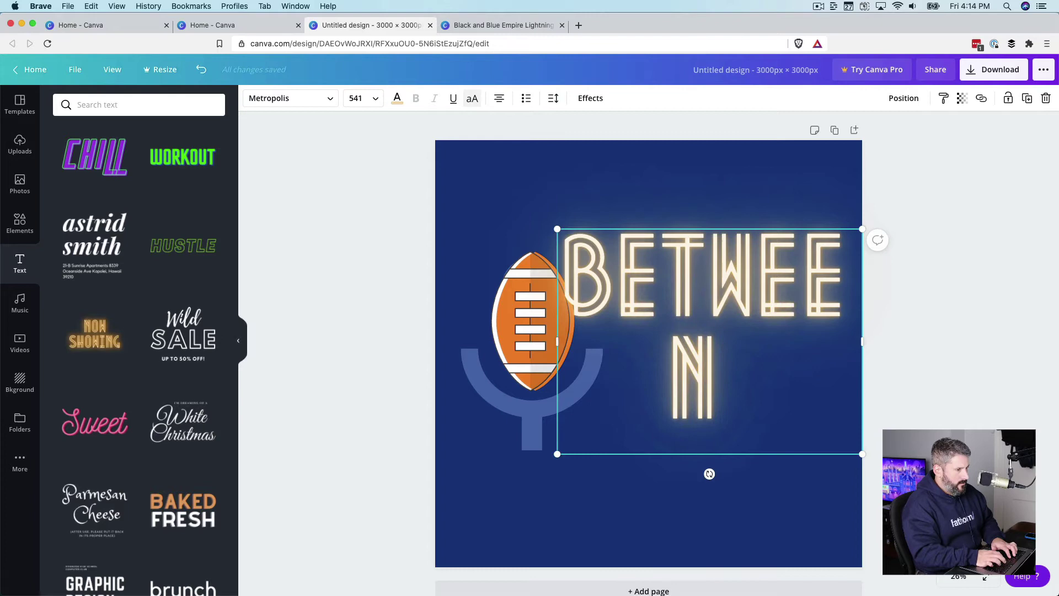
type(" THE")
key("Return")
type("UPRIGHTS")
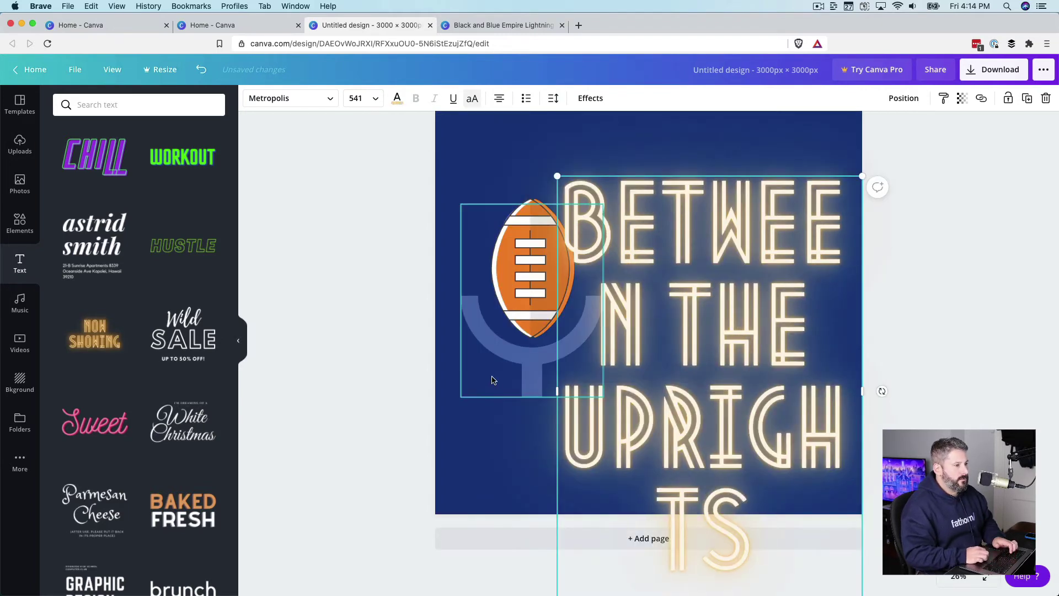
left_click_drag(557, 391, 397, 371)
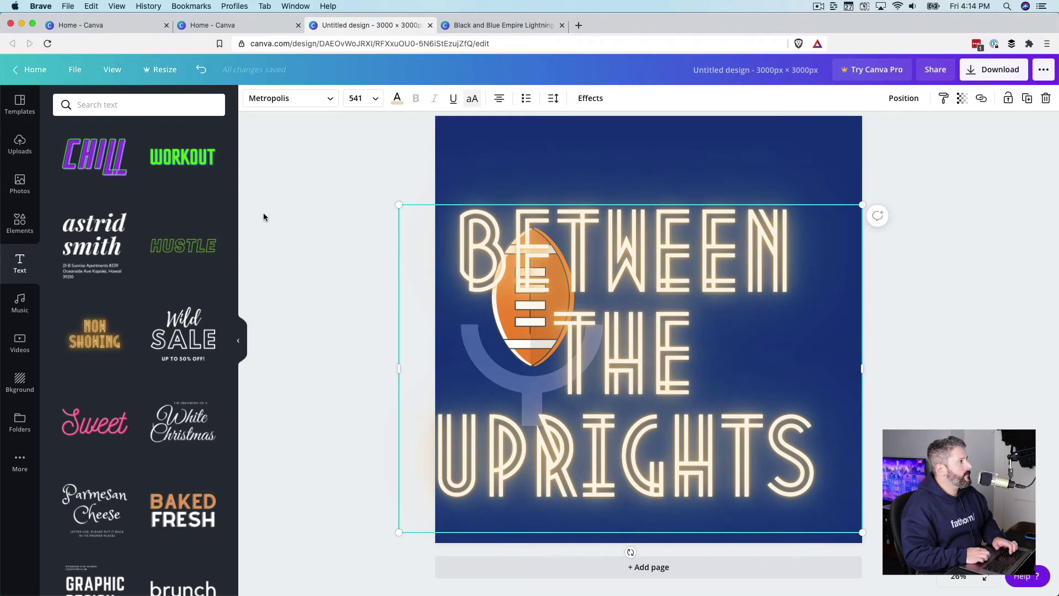
Set the whole neon title to font size 144 and narrow its box to two lines
left_click(374, 96)
scroll(368, 259, "down", 5)
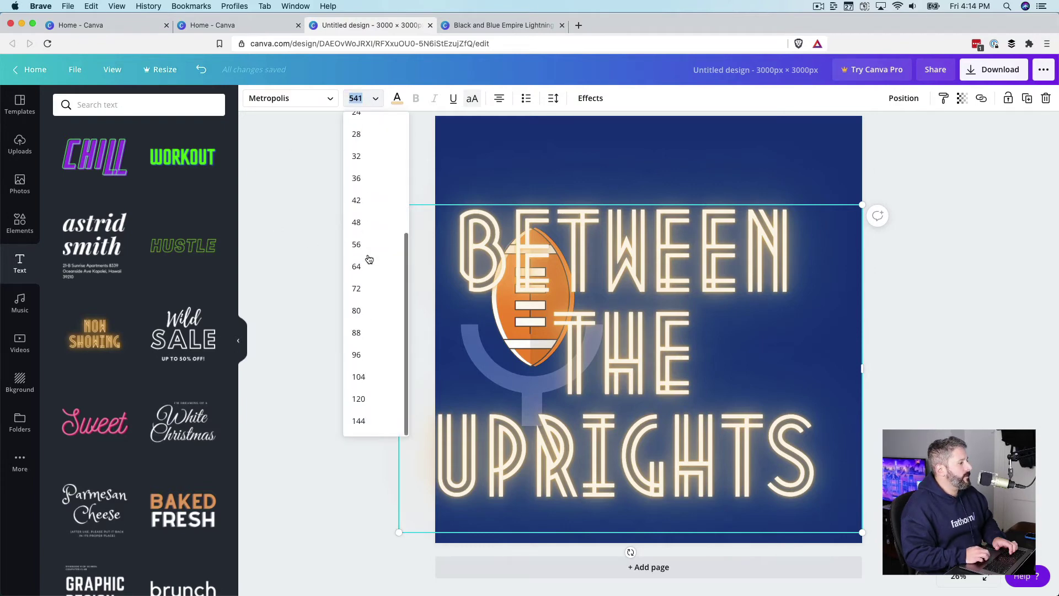
left_click(365, 421)
key("super+a")
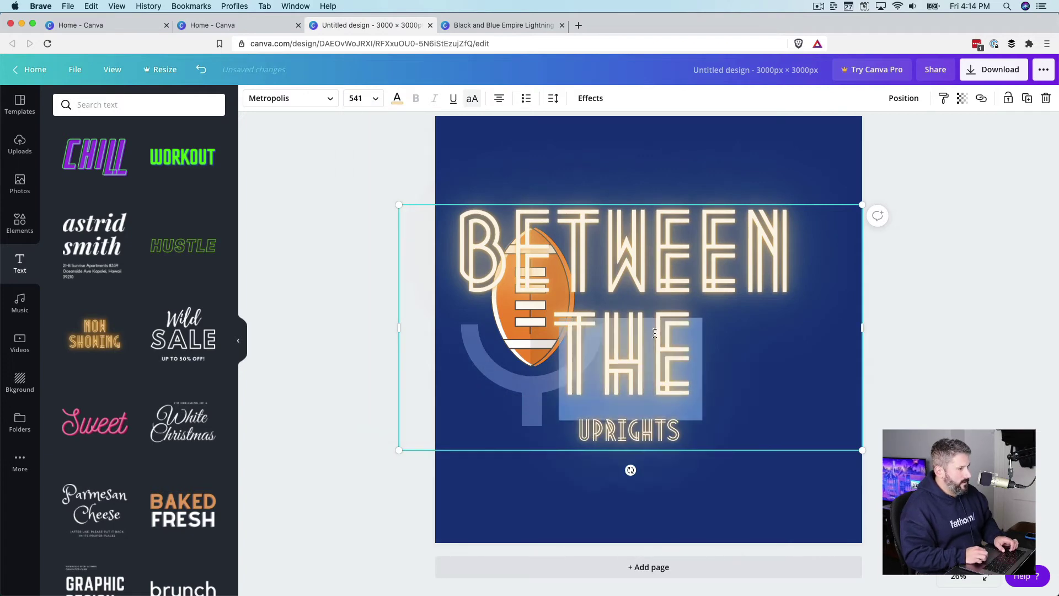
left_click(363, 98)
scroll(372, 331, "down", 3)
scroll(372, 330, "down", 2)
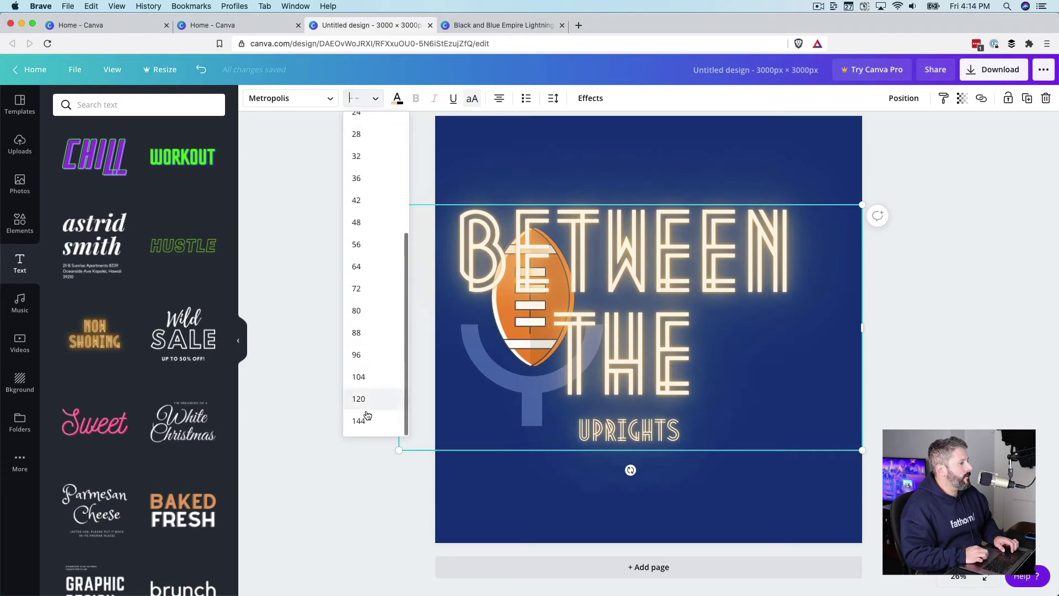
left_click(362, 418)
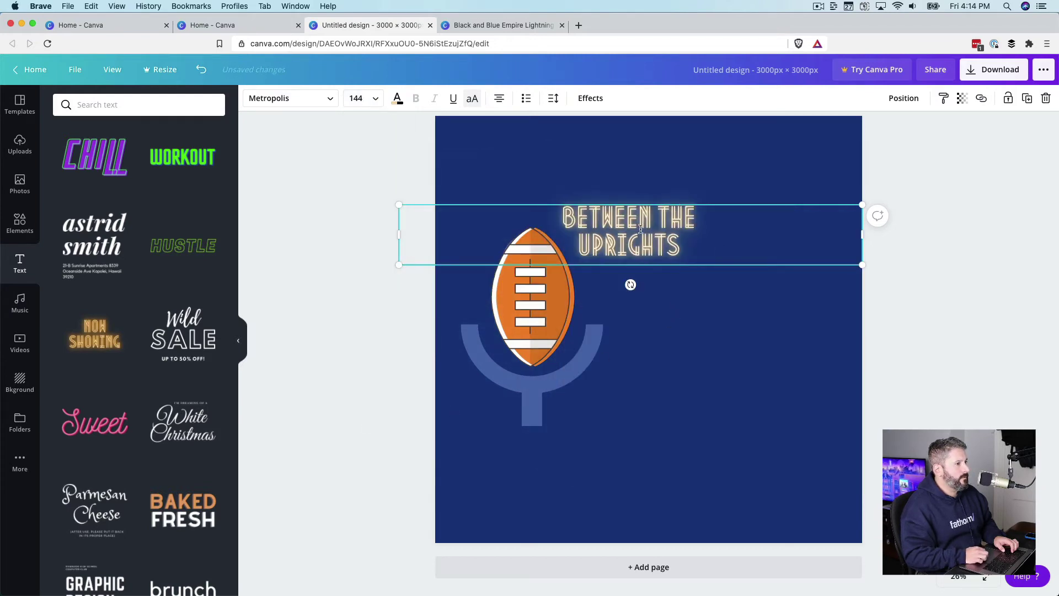
left_click_drag(862, 236, 537, 235)
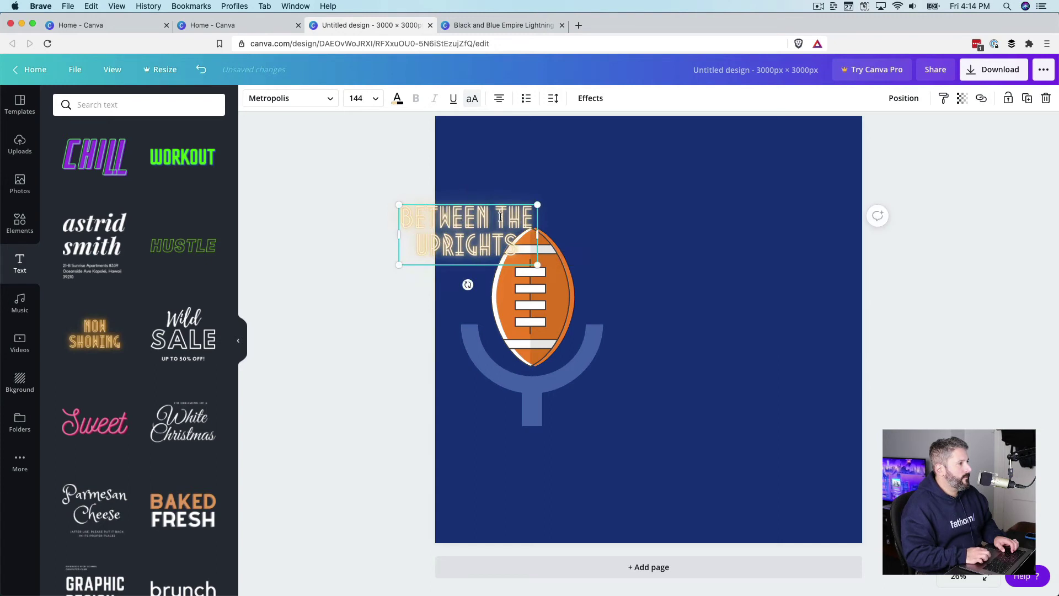
Move the title to the right of the football and enlarge it
left_click(362, 206)
left_click(466, 231)
left_click(466, 232)
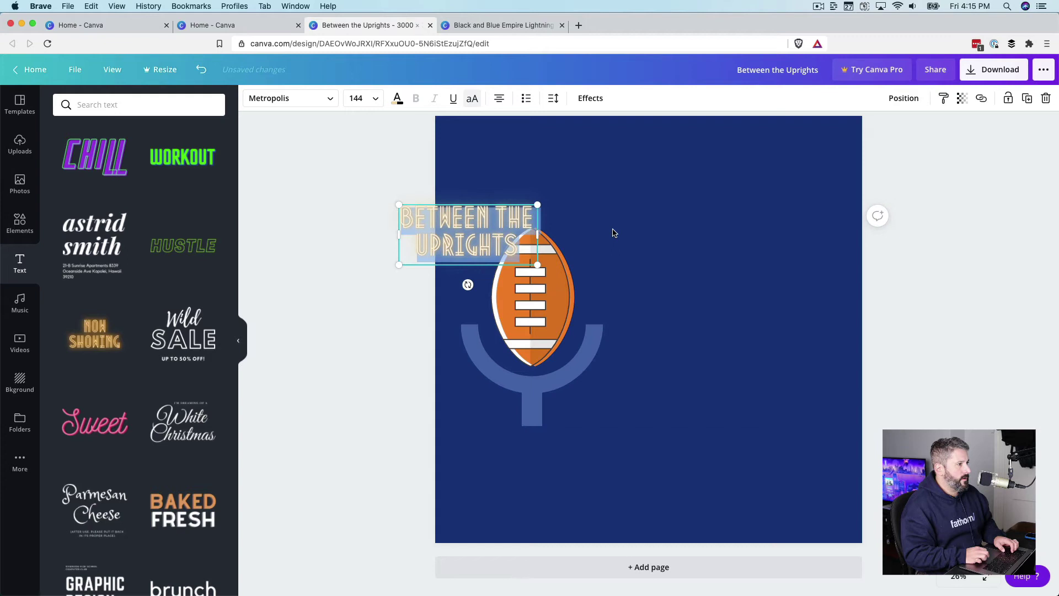
left_click(614, 232)
left_click_drag(464, 213, 692, 261)
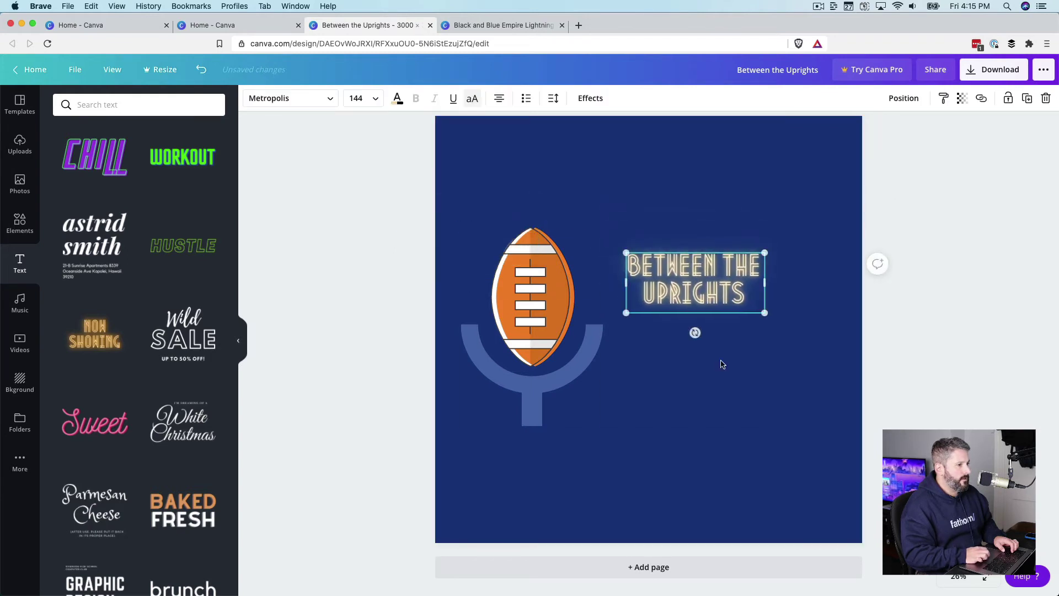
left_click_drag(762, 316, 948, 392)
left_click_drag(665, 324, 608, 329)
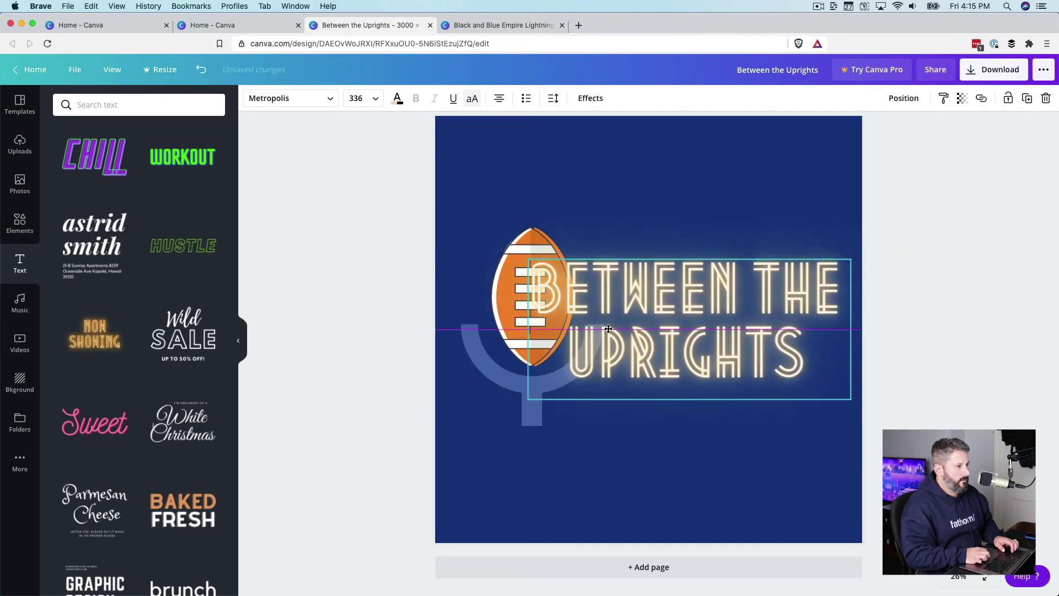
Shrink the football microphone and resize the title to 285 beside it
left_click(510, 332)
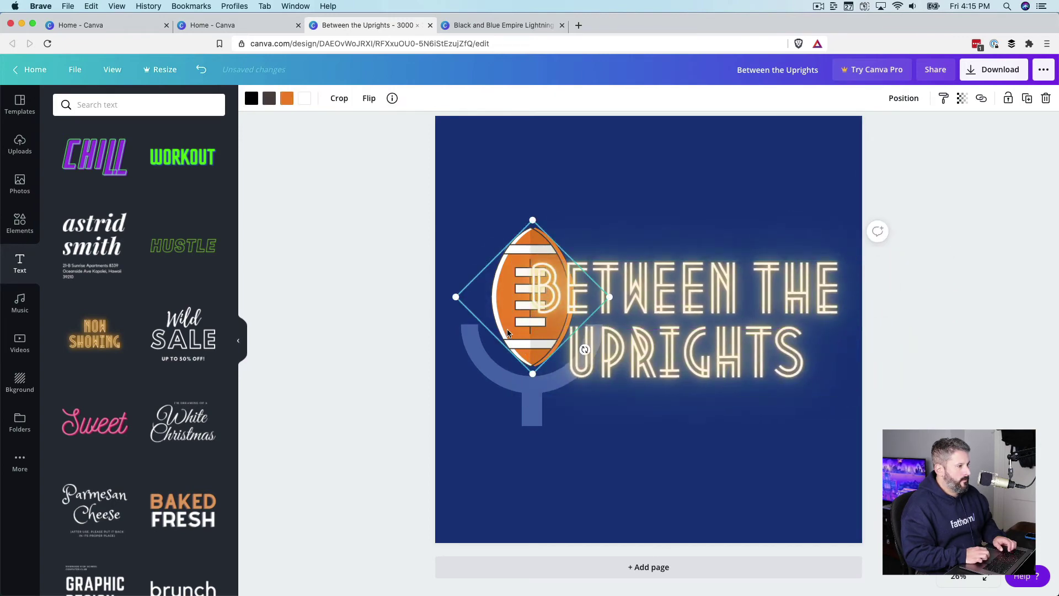
left_click(481, 351, "shift")
left_click_drag(609, 427, 503, 373)
left_click(630, 322)
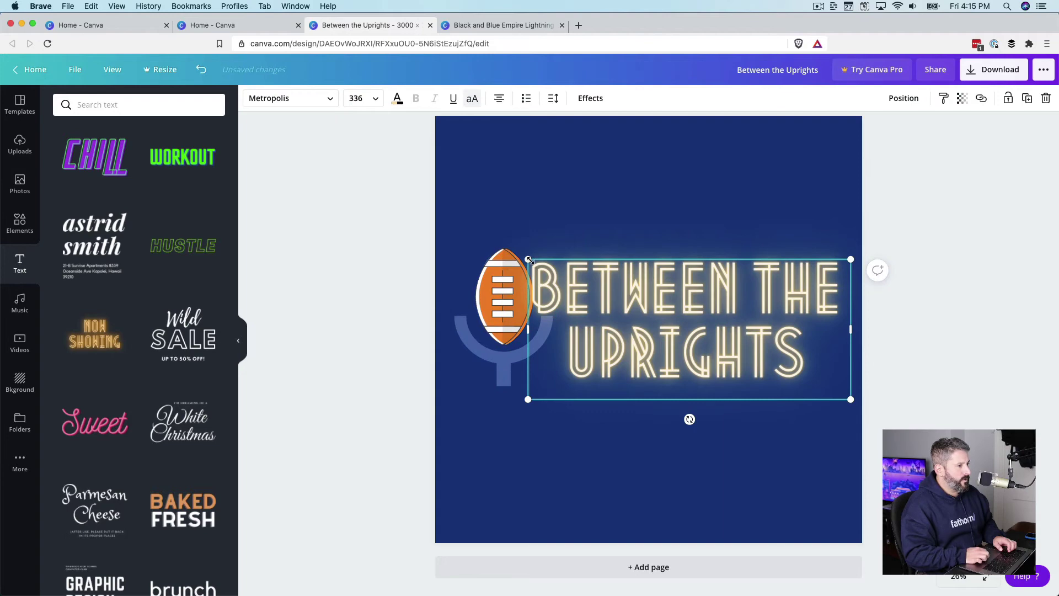
left_click_drag(528, 259, 575, 269)
left_click_drag(646, 302, 635, 296)
Select the microphone and title together and move them up
left_click(656, 218)
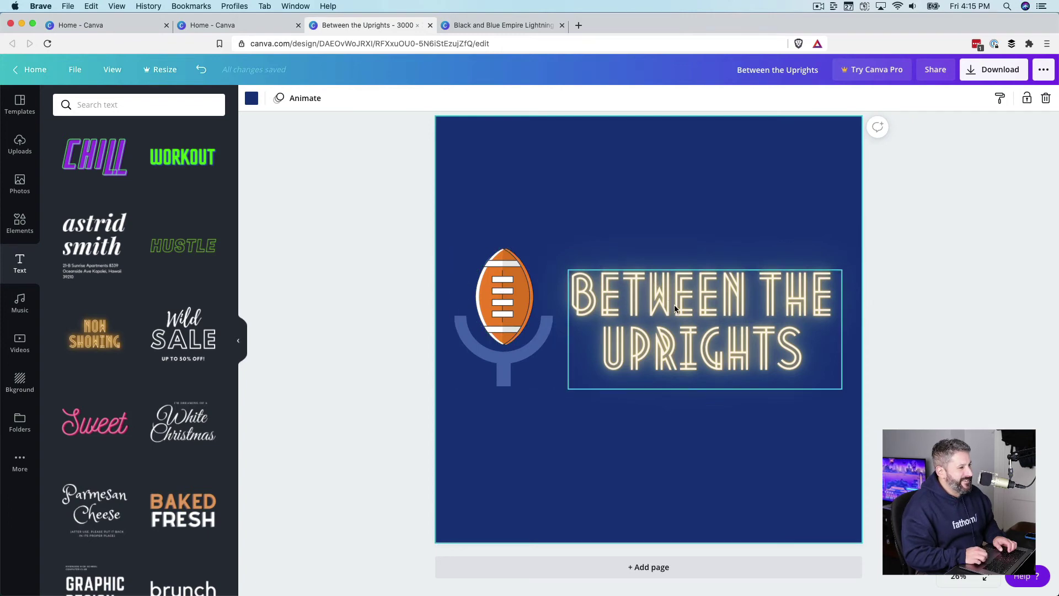
left_click(533, 351)
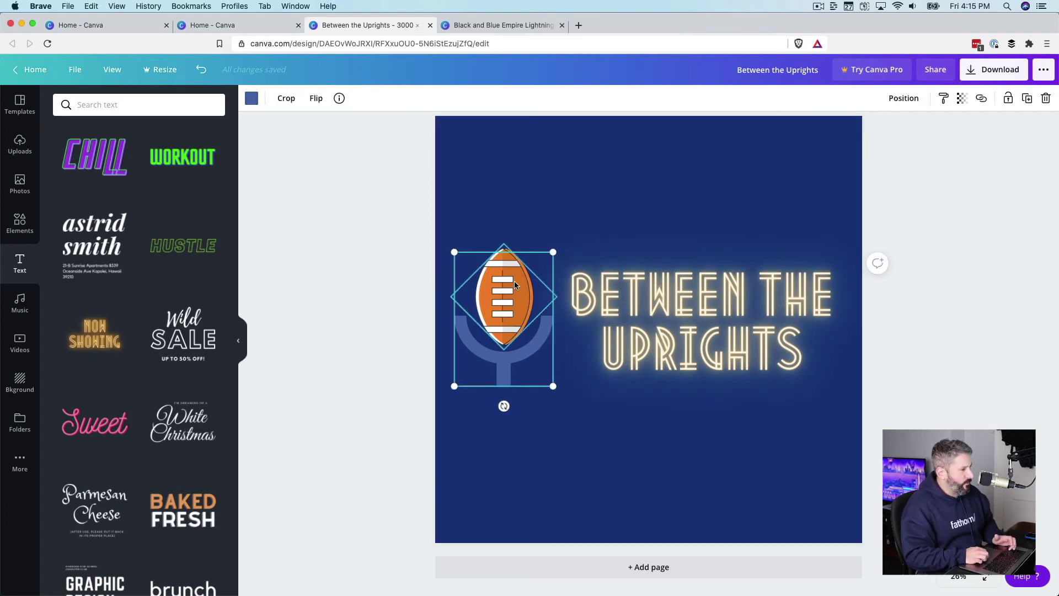
left_click(613, 293, "shift")
left_click_drag(614, 293, 616, 259)
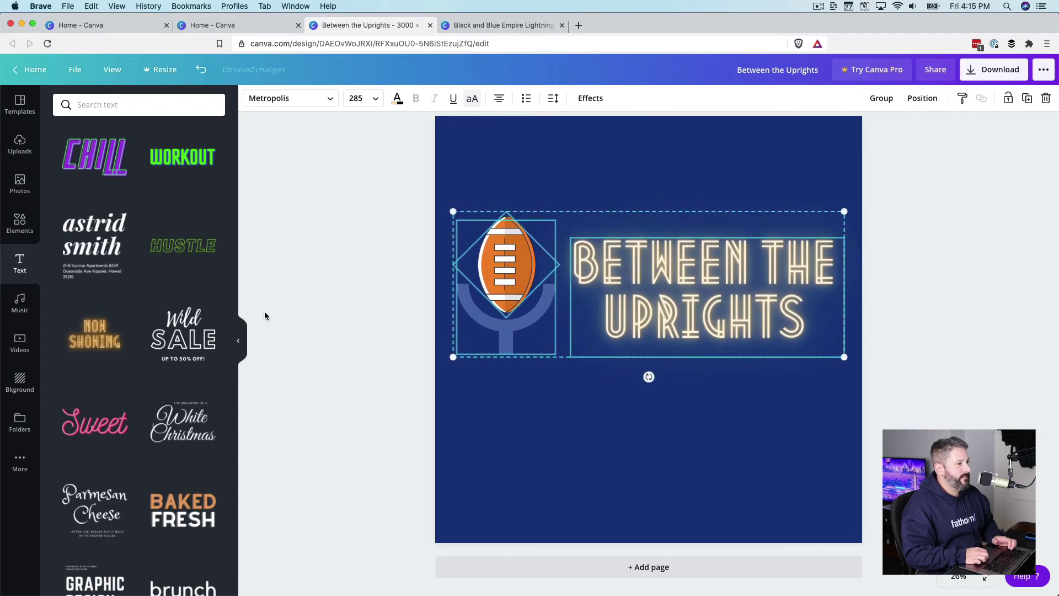
left_click(356, 319)
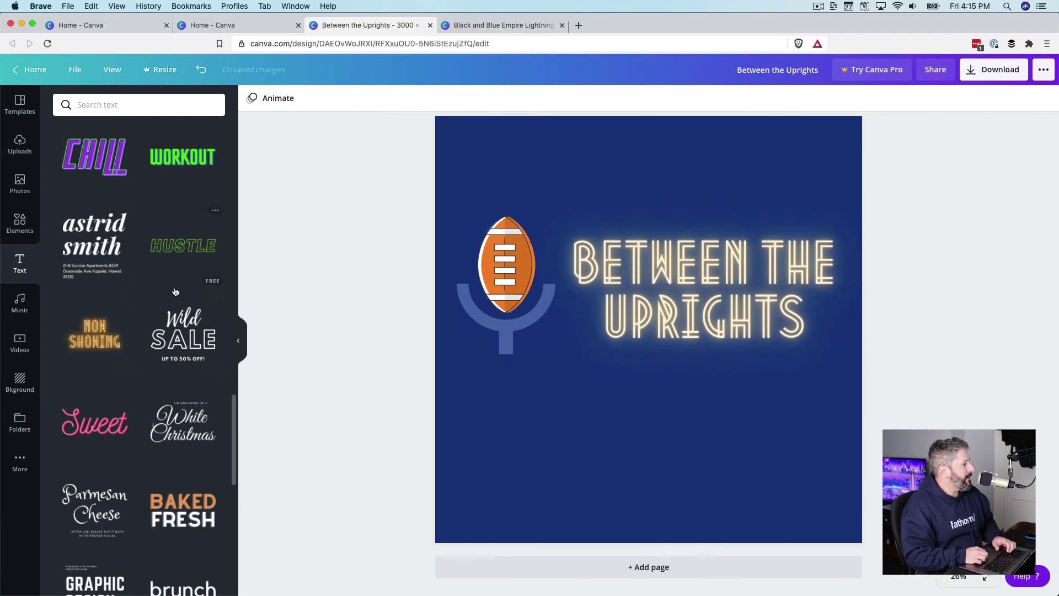
Add the 'Thank you!' text template from the Text presets to the page
scroll(175, 292, "up", 10)
scroll(151, 418, "down", 3)
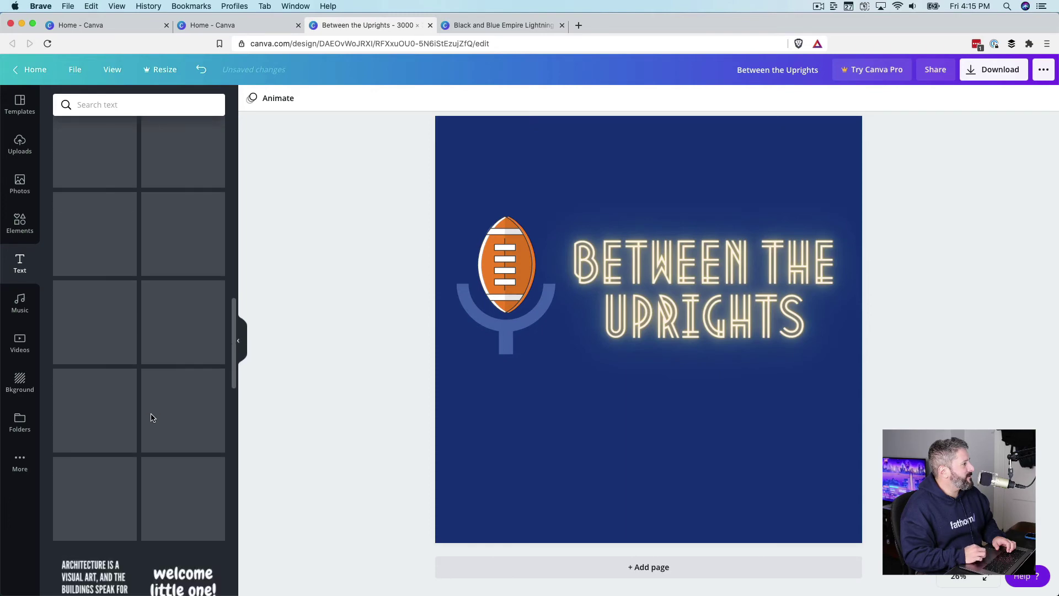
left_click(22, 298)
left_click(20, 263)
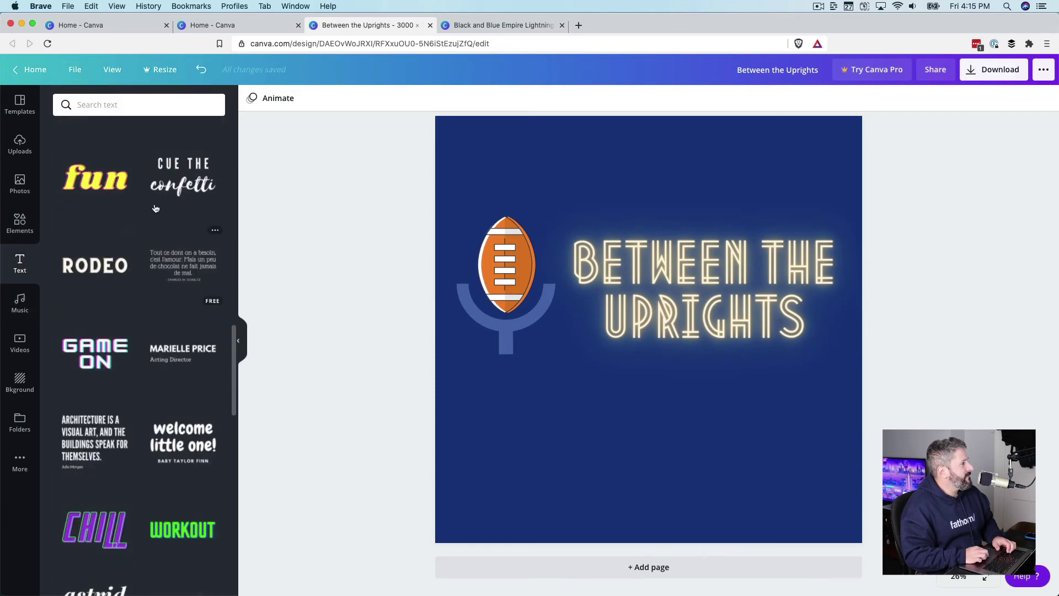
scroll(156, 208, "up", 10)
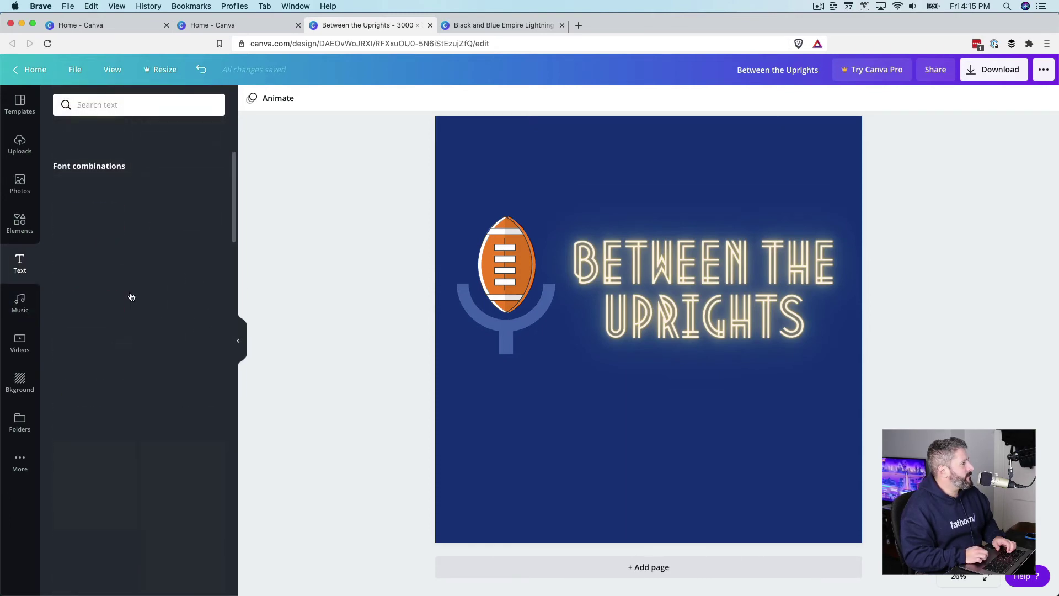
scroll(138, 342, "down", 1)
scroll(139, 429, "down", 5)
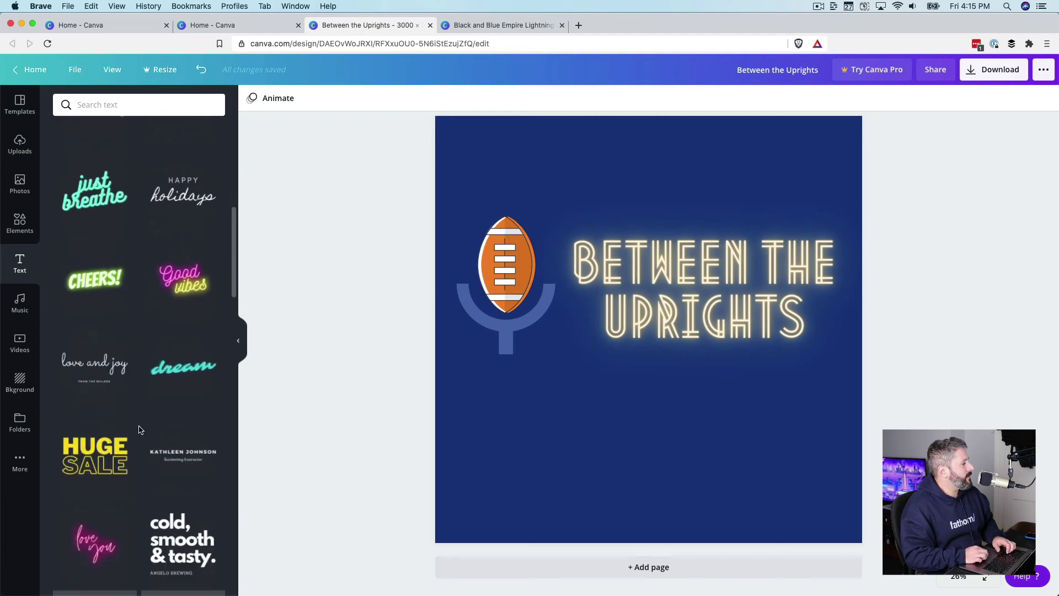
scroll(139, 429, "down", 2)
scroll(139, 429, "down", 8)
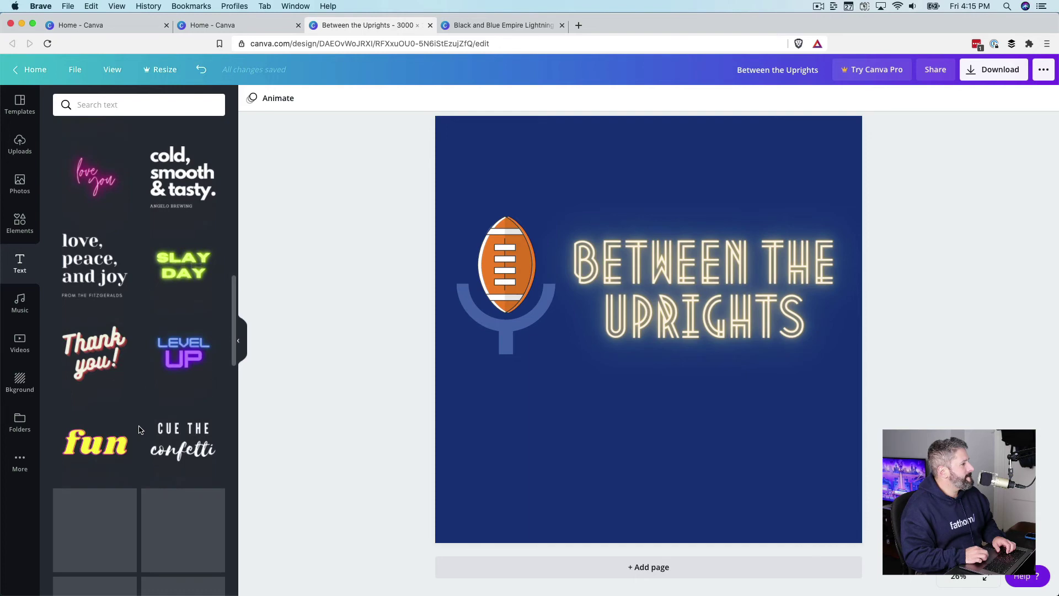
left_click(92, 368)
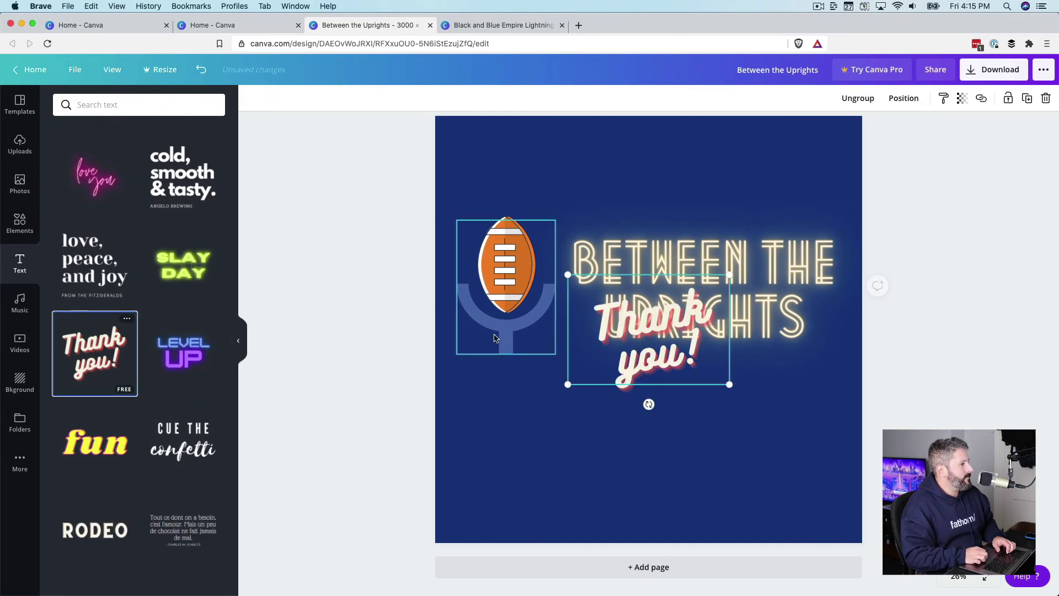
Retype the template text as 'Hosted by:'
left_click(674, 367)
double_click(674, 363)
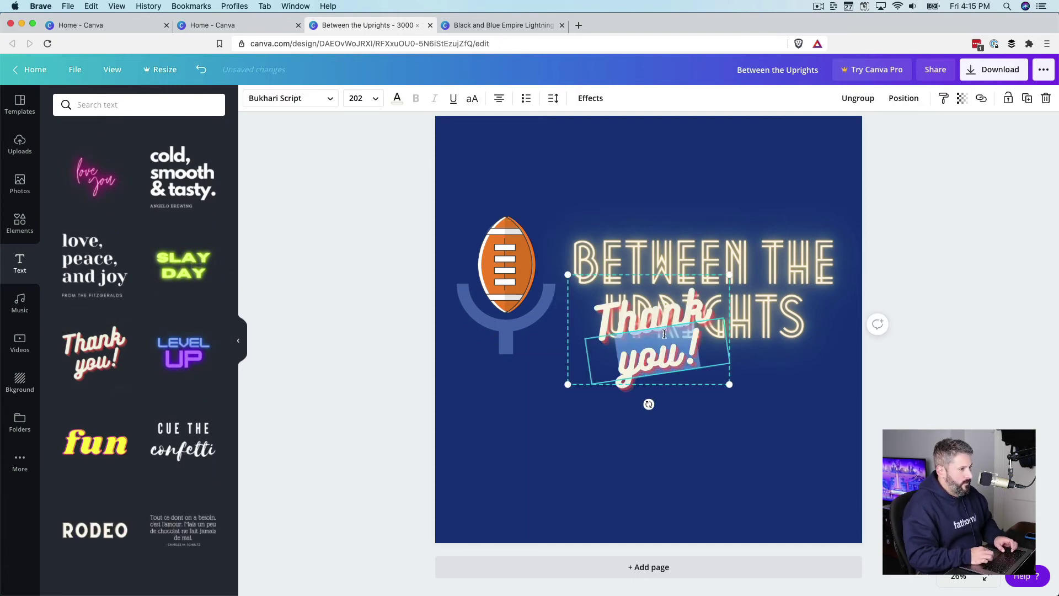
double_click(664, 312)
type("Hosted")
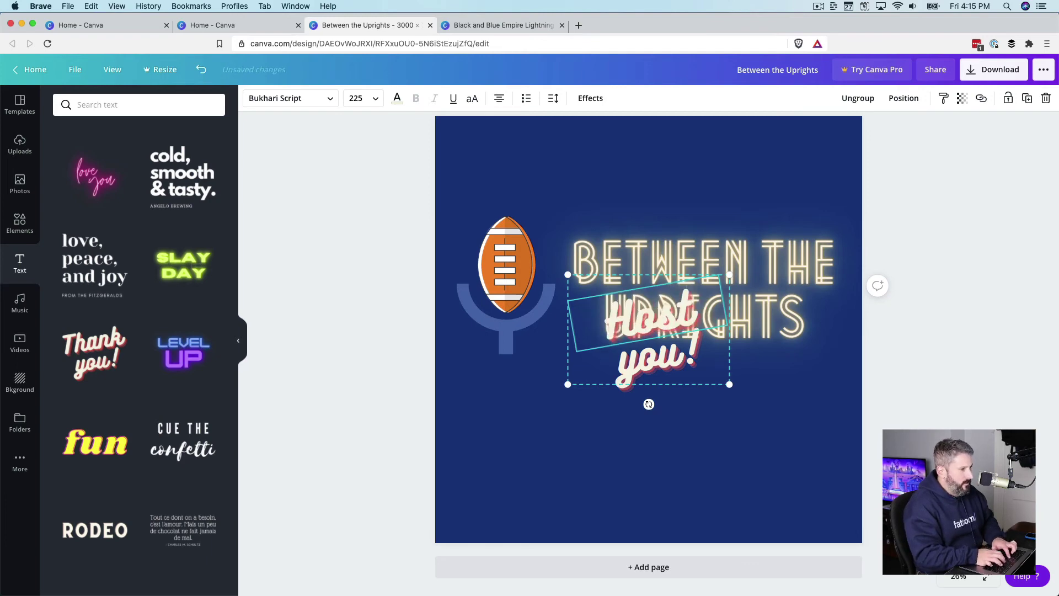
left_click(656, 362)
double_click(657, 366)
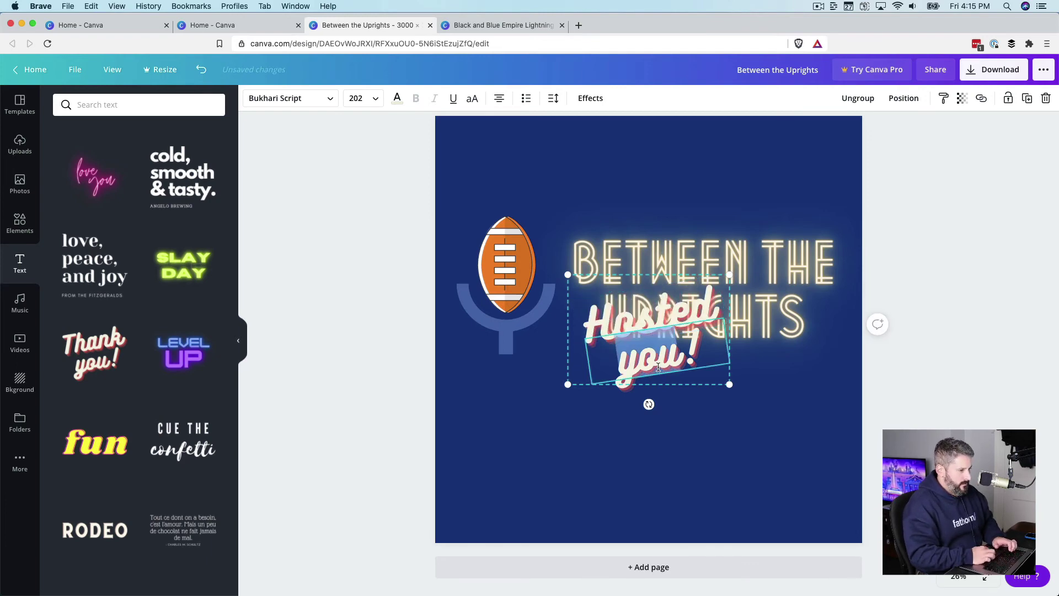
type("by")
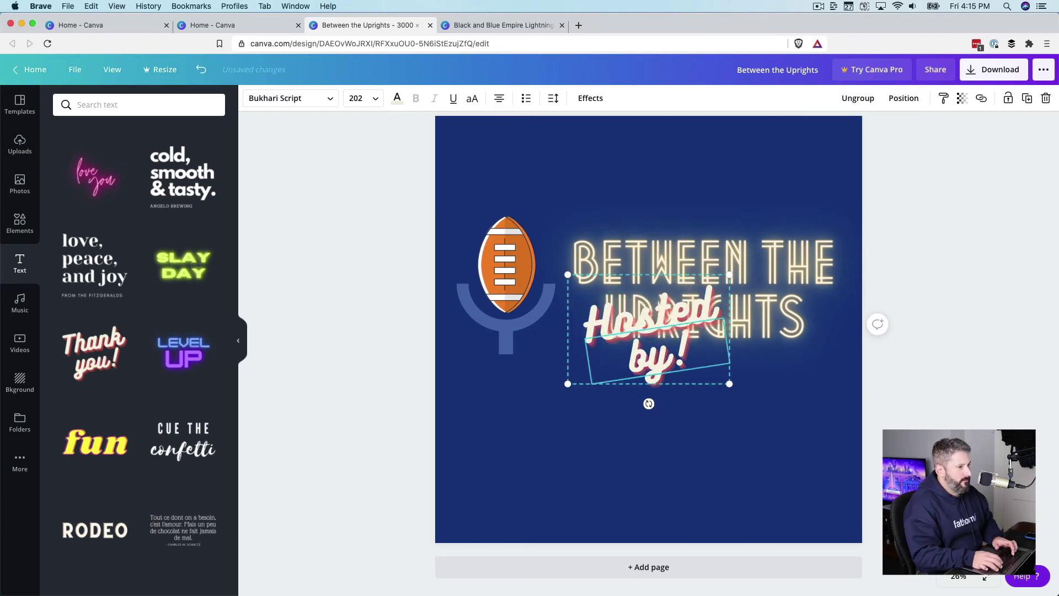
key("BackSpace")
type(":")
left_click(531, 386)
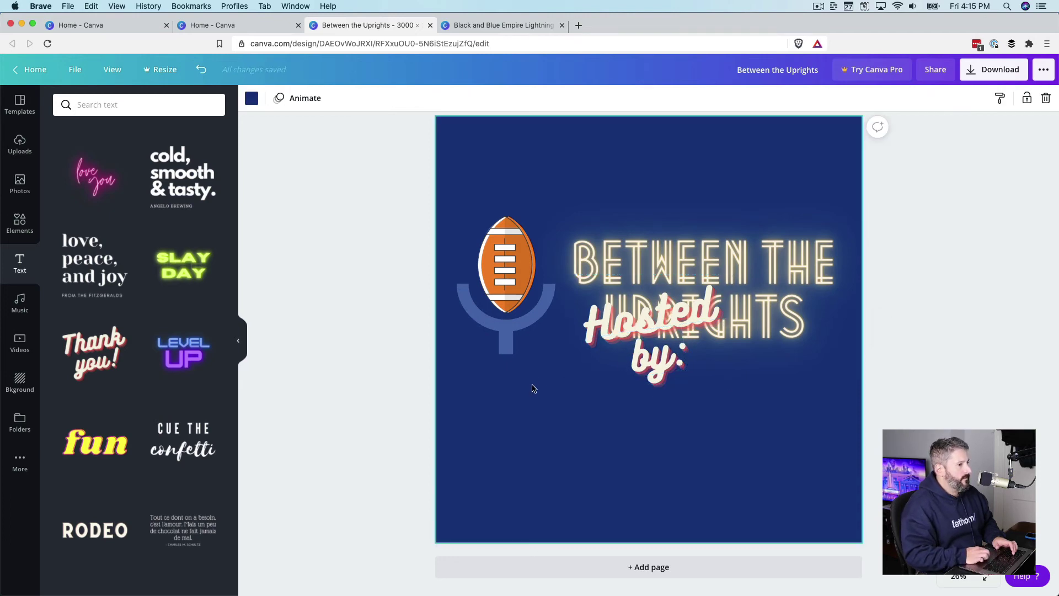
Move the 'Hosted by:' caption below the title, shrink it and centre it
left_click_drag(679, 358, 692, 441)
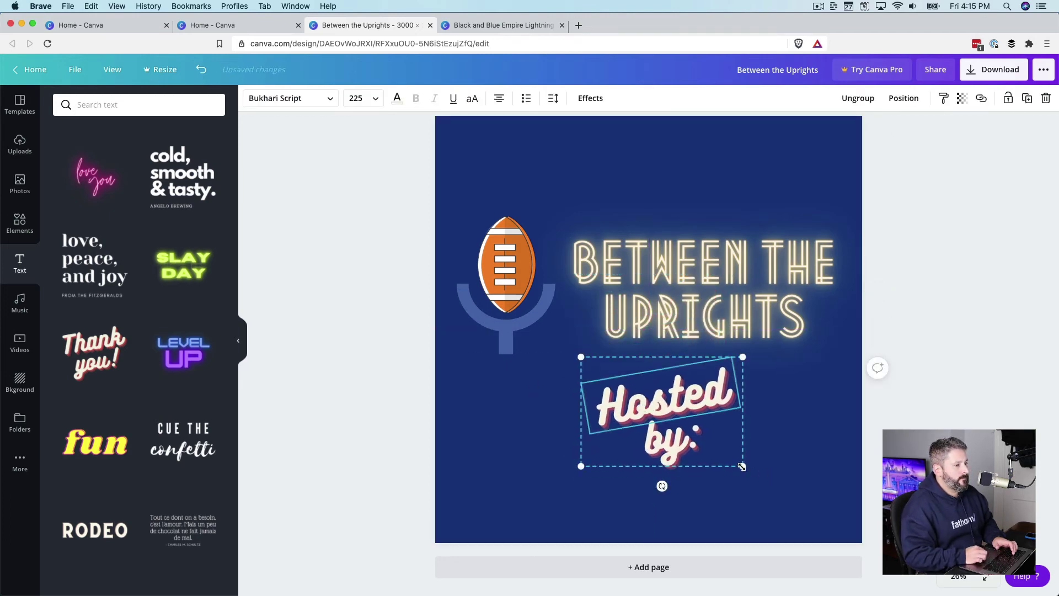
left_click_drag(742, 466, 658, 405)
left_click(854, 387)
left_click(918, 357)
left_click(735, 378)
Duplicate the neon 'Between the Uprights' title text
left_click(745, 395)
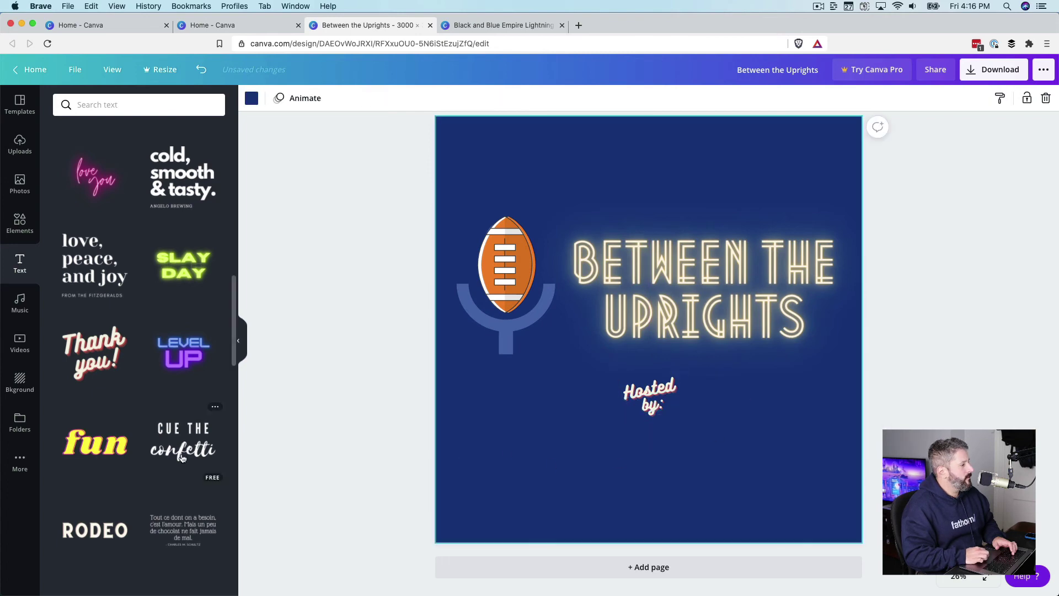
scroll(174, 336, "down", 3)
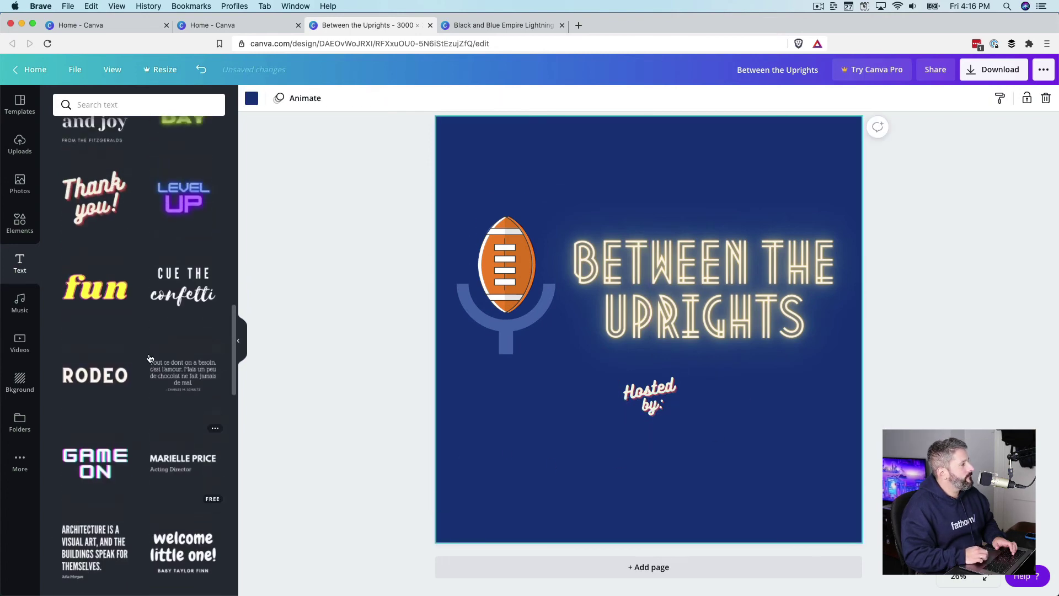
scroll(150, 358, "up", 3)
scroll(149, 359, "up", 5)
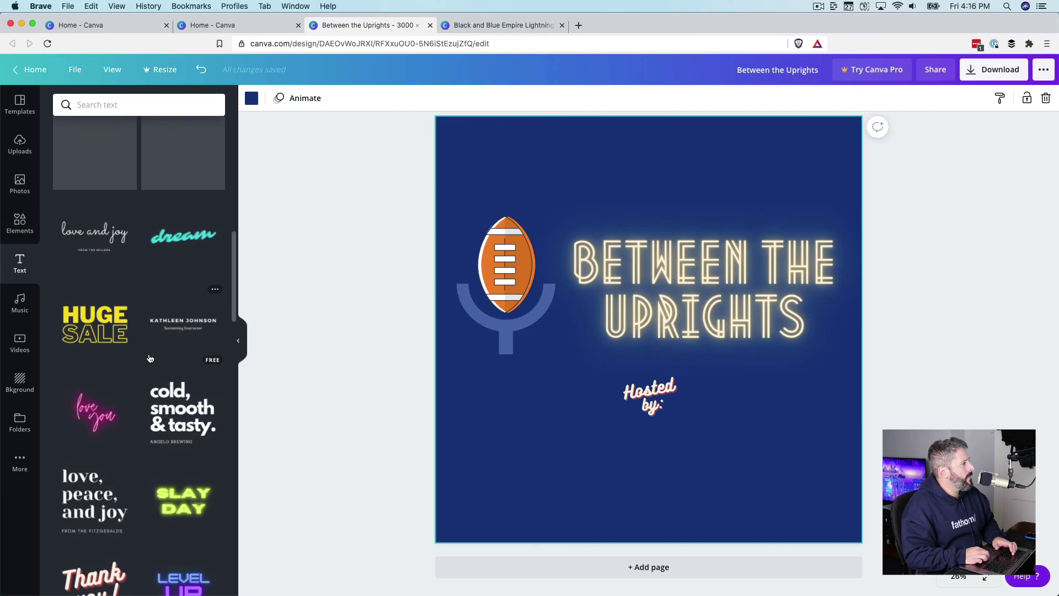
left_click(673, 350)
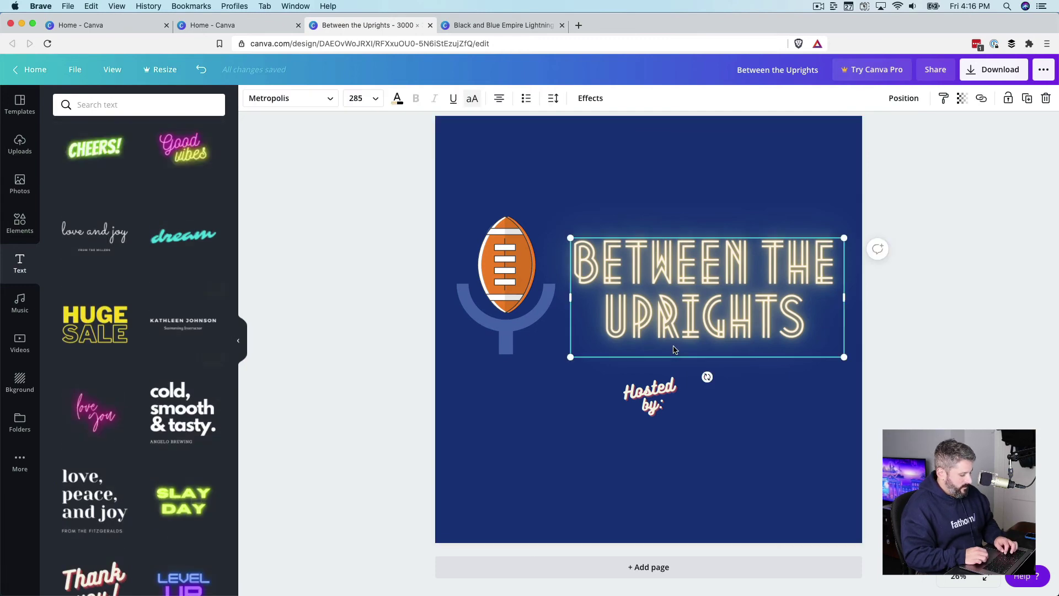
key("super+d")
Edit the duplicated title's wording to become the host's name
double_click(691, 323)
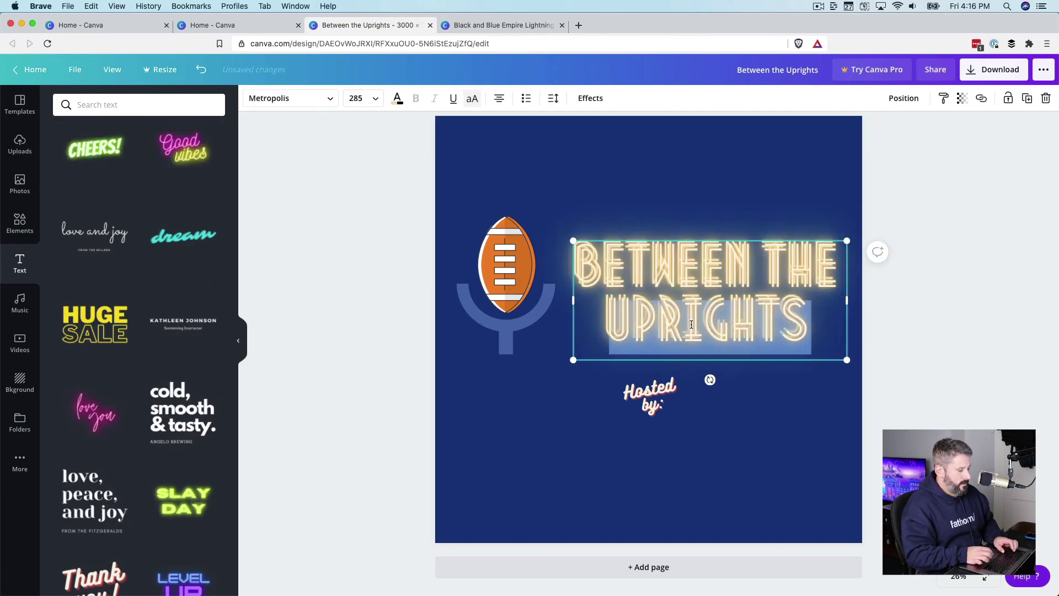
key("BackSpace")
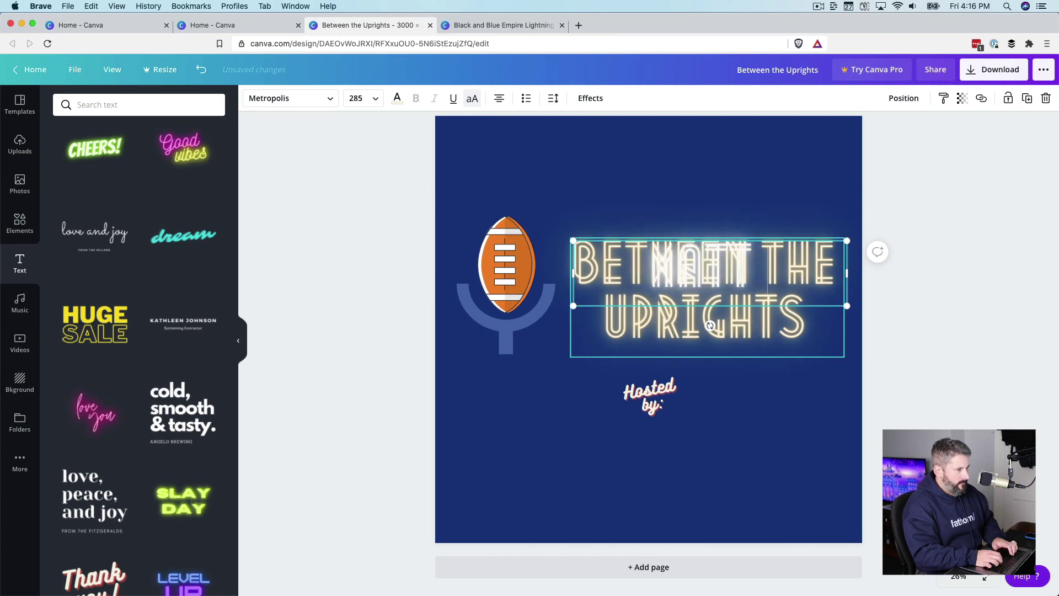
key("super+z")
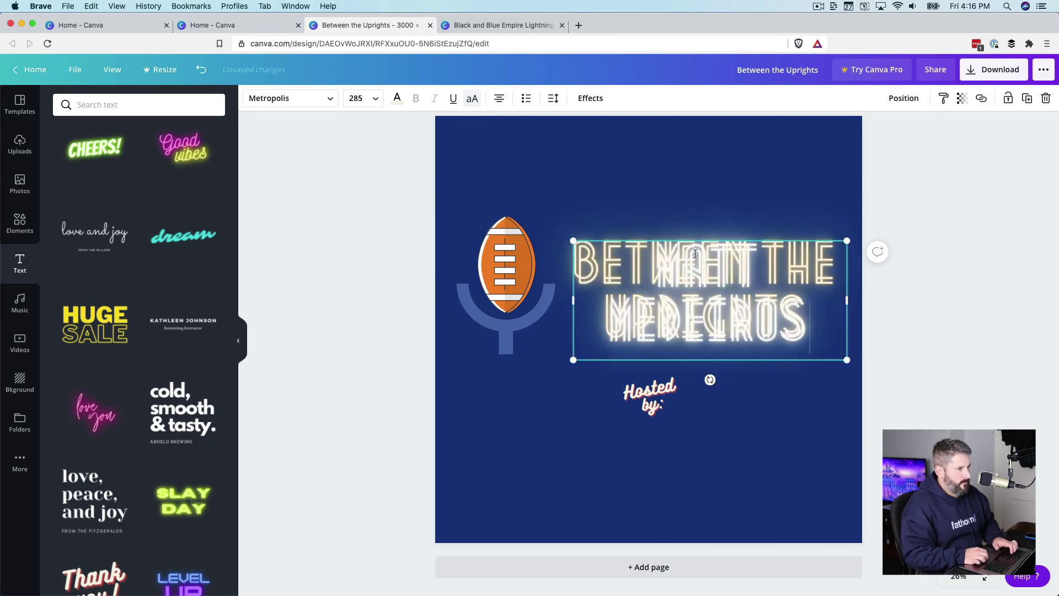
Shrink the host name text to size 113 and place it beside 'Hosted by:'
left_click_drag(571, 240, 739, 313)
left_click_drag(792, 348, 639, 470)
left_click(961, 255)
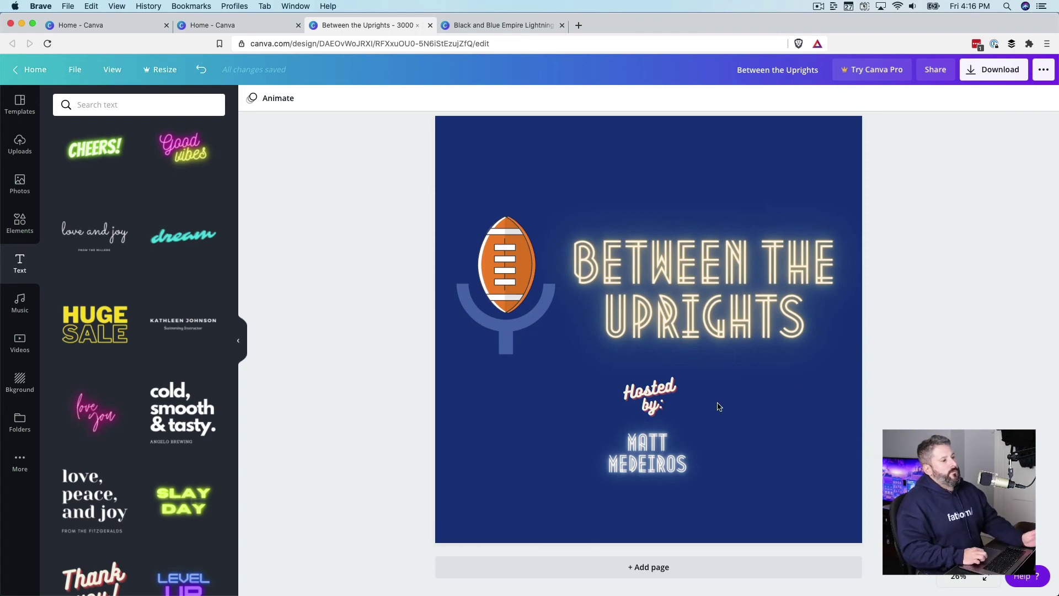
left_click_drag(638, 459, 728, 405)
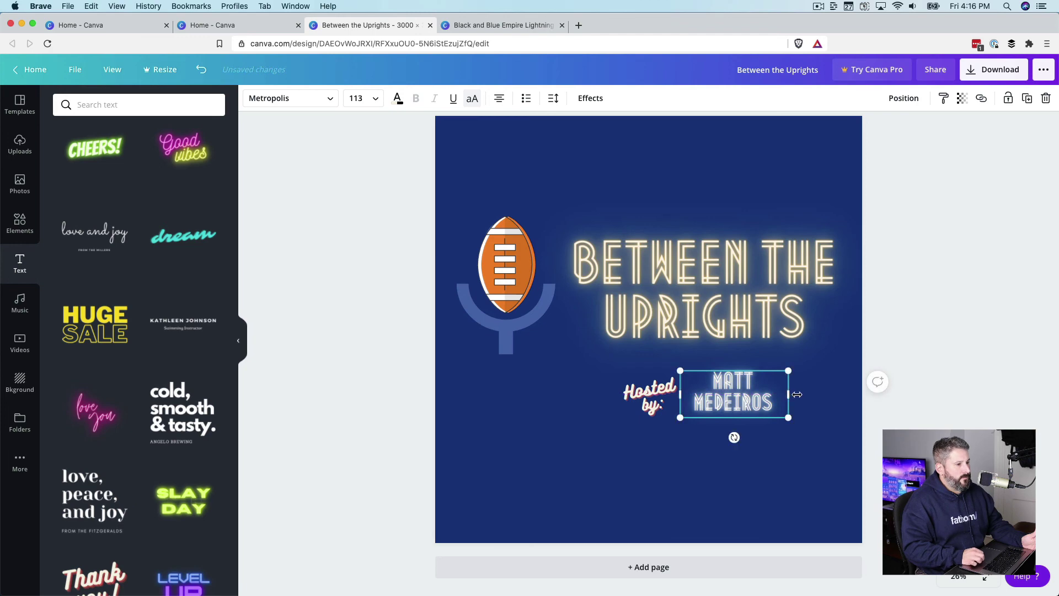
Select the 'Hosted by:' caption with the host name and shift both left to centre them under the title
left_click(639, 394, "shift")
left_click_drag(638, 394, 583, 408)
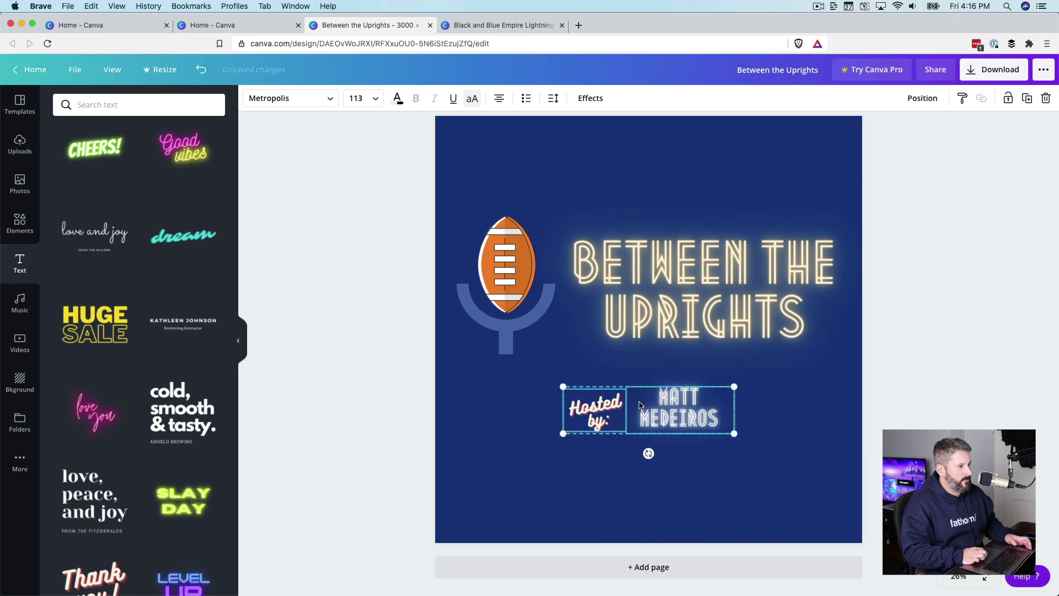
left_click(983, 372)
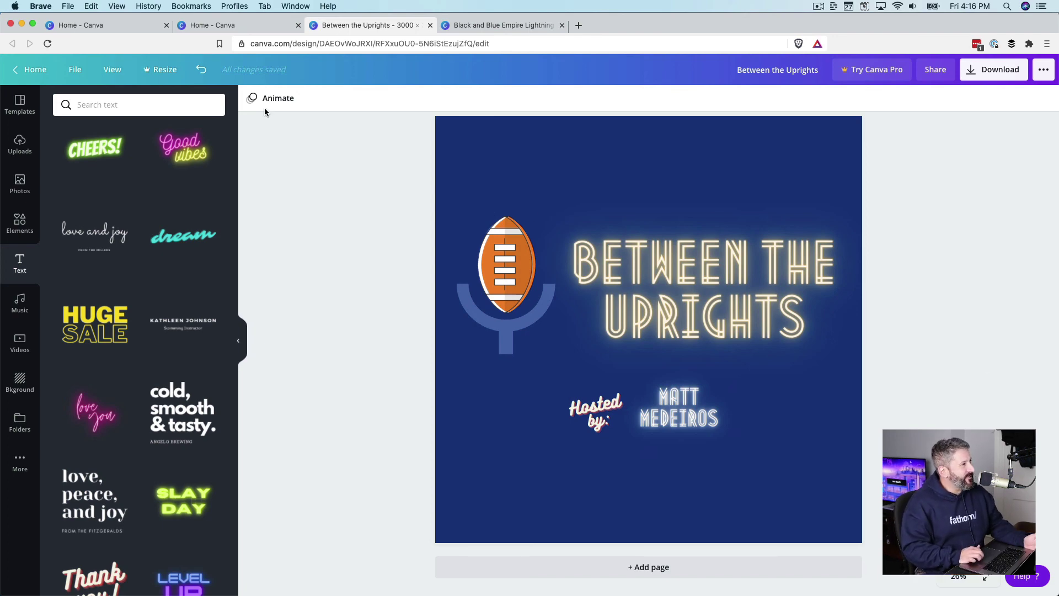
left_click(265, 25)
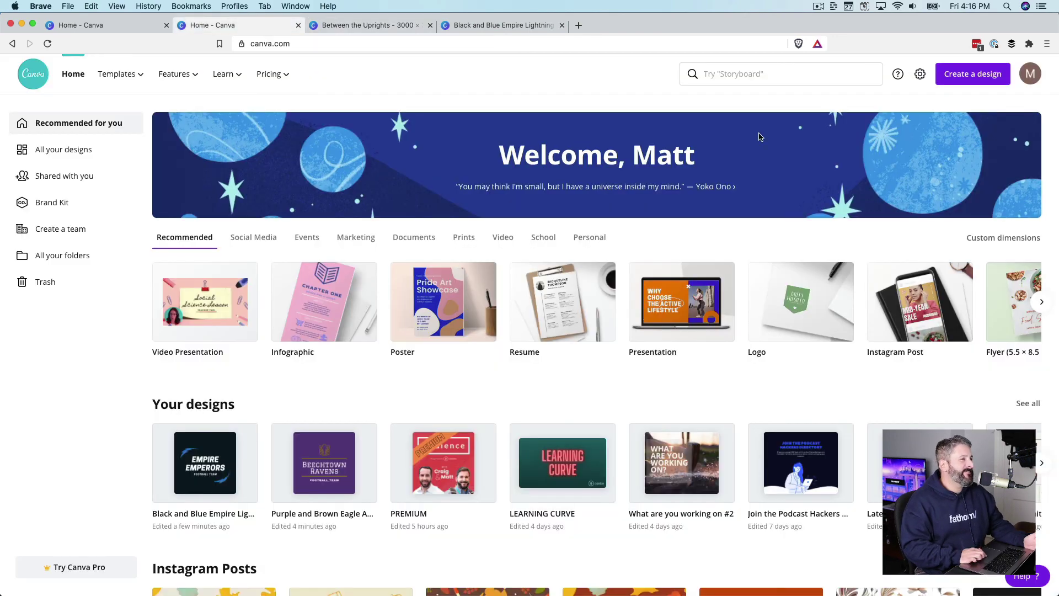
left_click(779, 73)
scroll(760, 173, "down", 3)
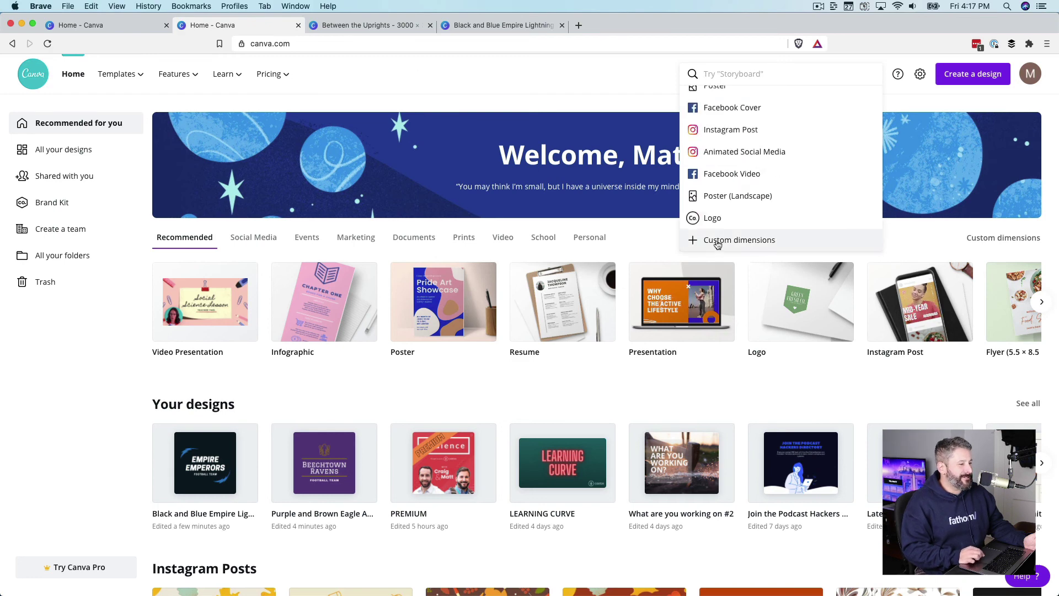
left_click(383, 30)
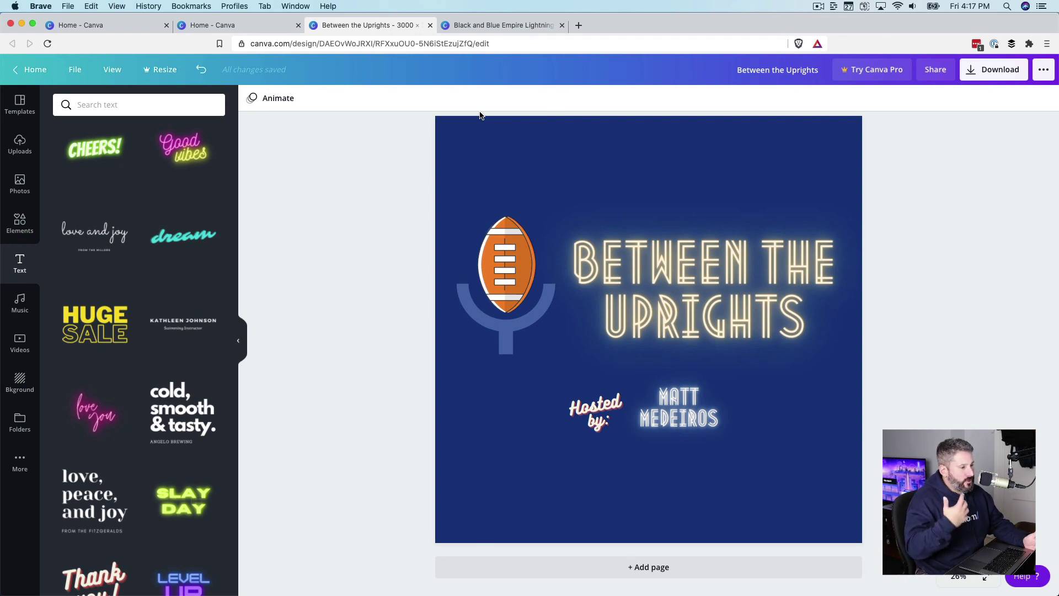
Select the football microphone, neon title and host credit together and nudge them down slightly
left_click_drag(353, 249, 736, 435)
left_click_drag(685, 403, 683, 411)
left_click(951, 343)
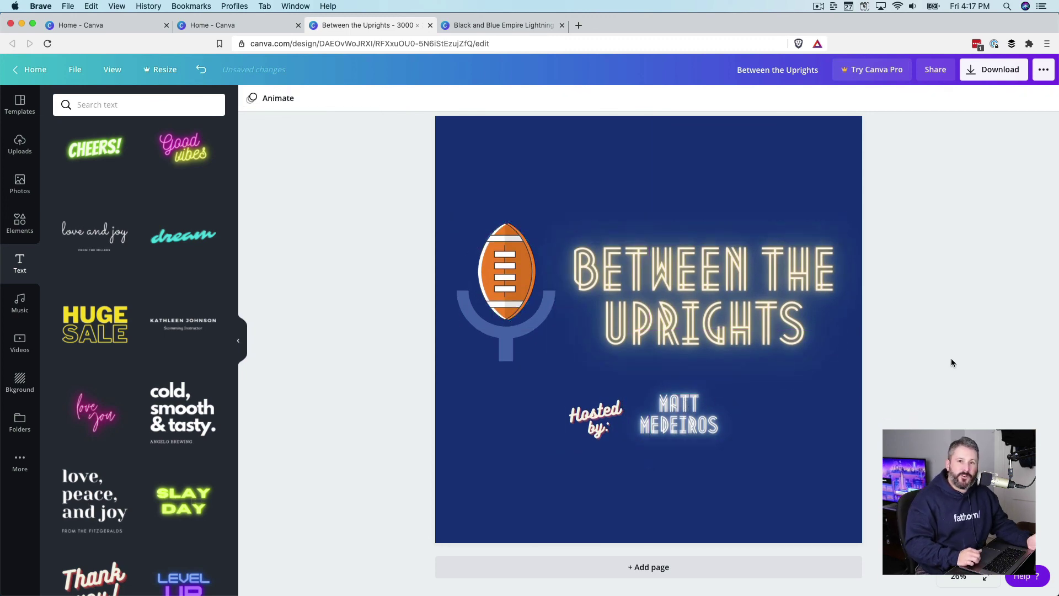